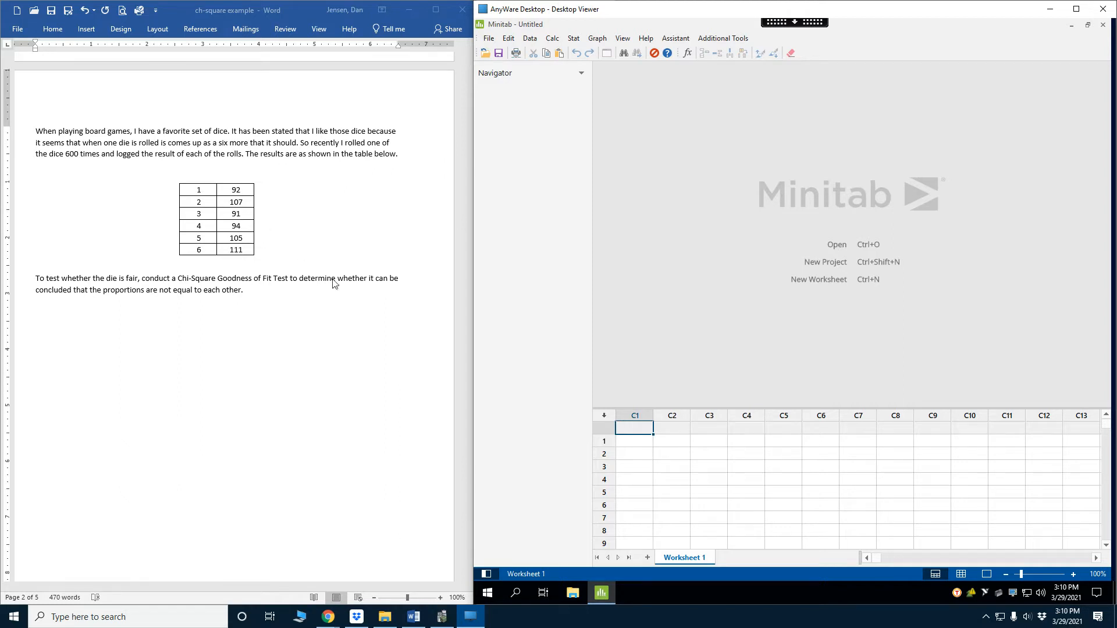
Enter the single-die counts 92, 107, 91, 94, 105 and 111 in rows 1 to 6 of column C3
left_click(701, 441)
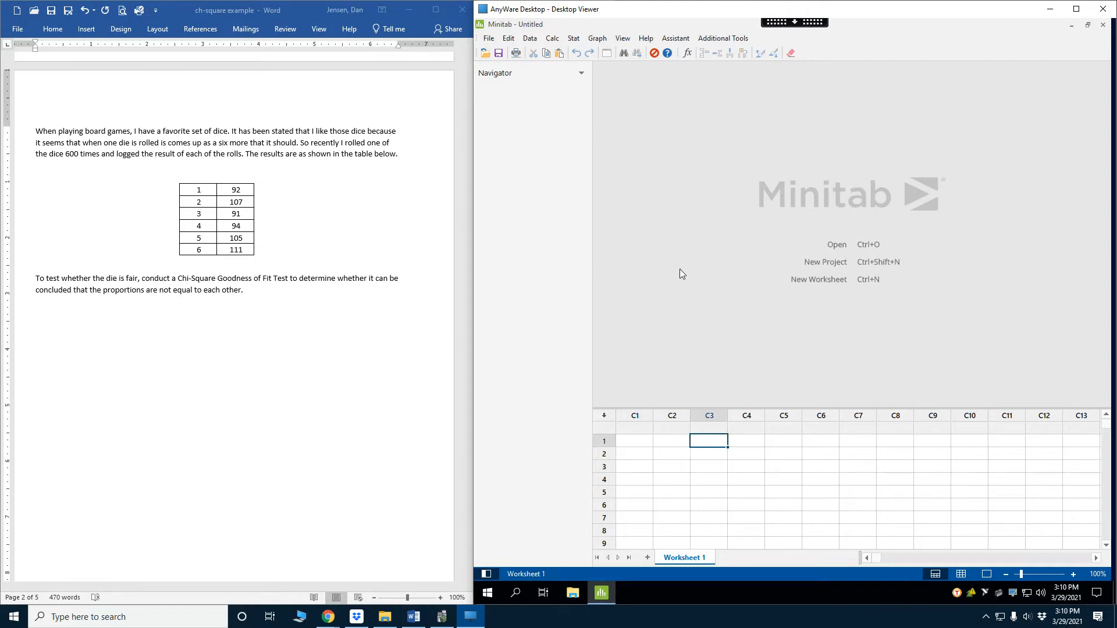
type("92")
key("Return")
type("107")
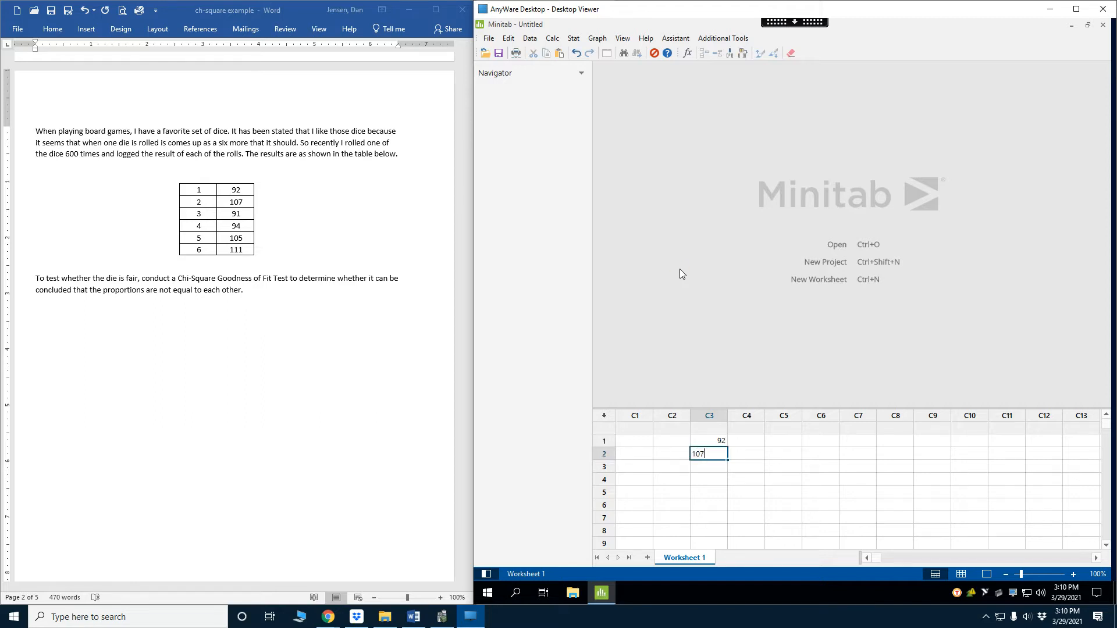
key("Return")
type("91")
key("Return")
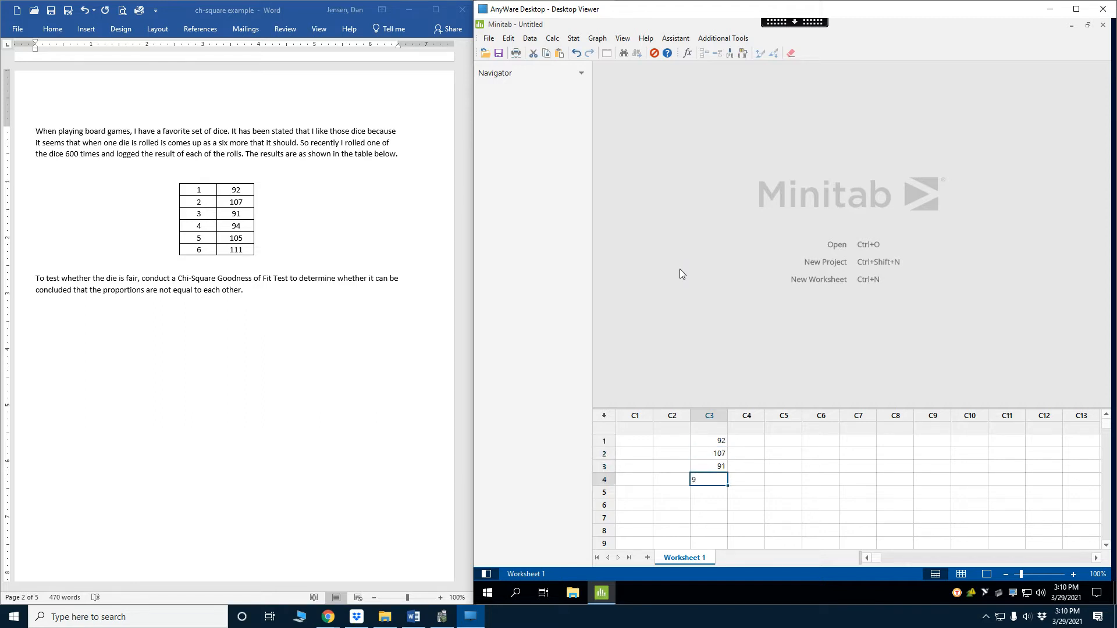
type("94")
key("Return")
type("1045")
key("Return")
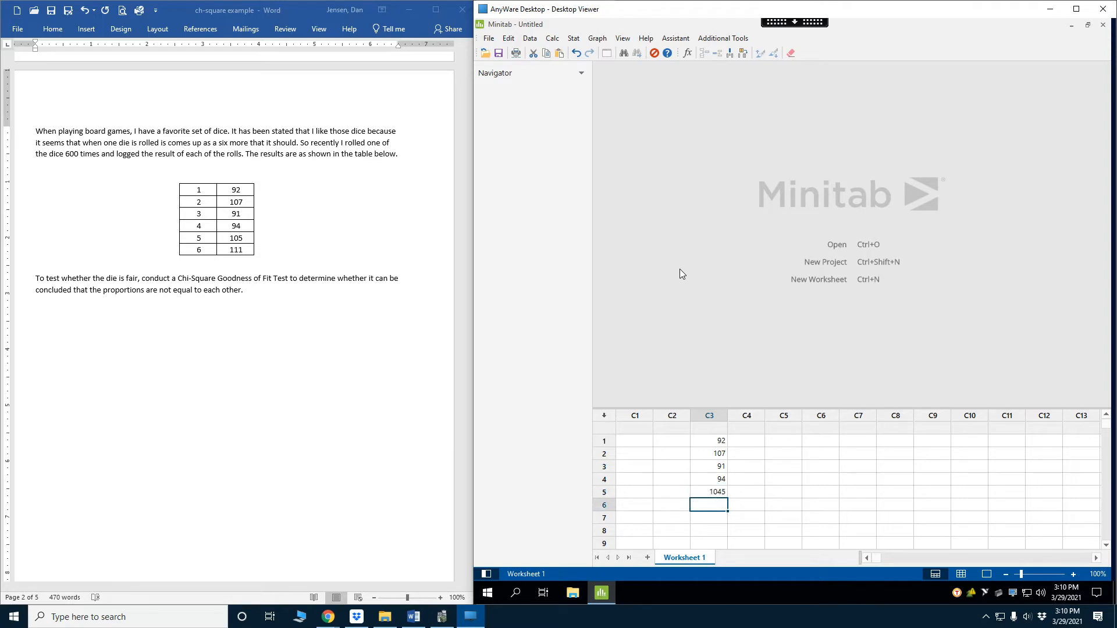
key("Up")
type("105")
key("Return")
type("111")
key("Return")
Enter the die faces 1 through 6 in rows 1 to 6 of column C2
key("Left")
key("Up")
key("Up")
key("Up")
key("Up")
key("Up")
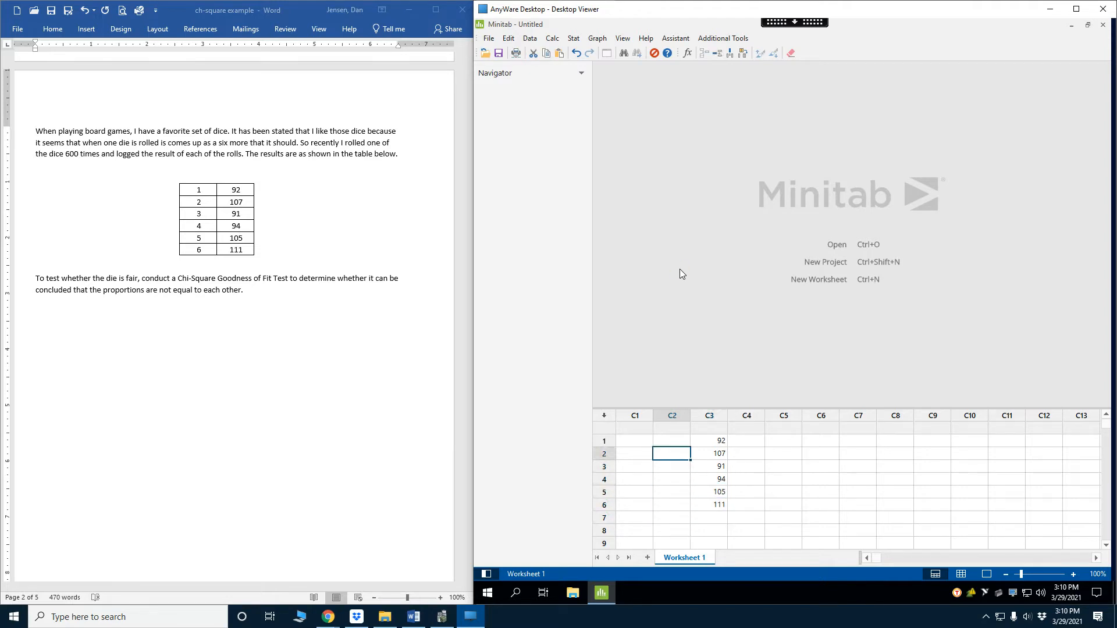
key("Up")
type("1")
key("Return")
type("2")
key("Return")
type("3")
key("Return")
type("4 ")
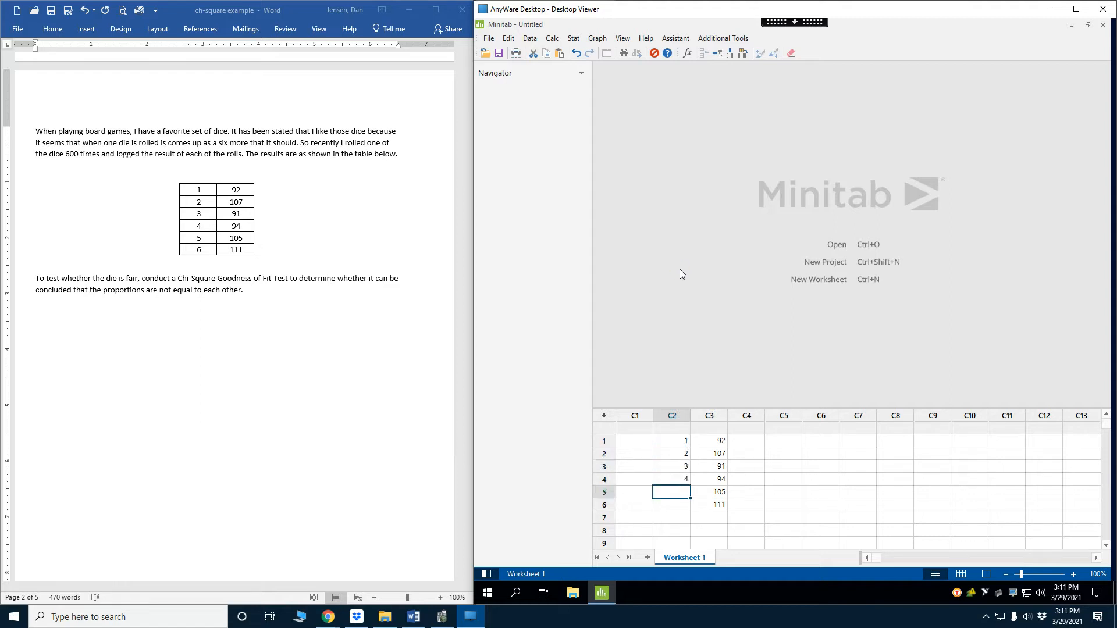
type("5")
key("Return")
type("6")
key("Return")
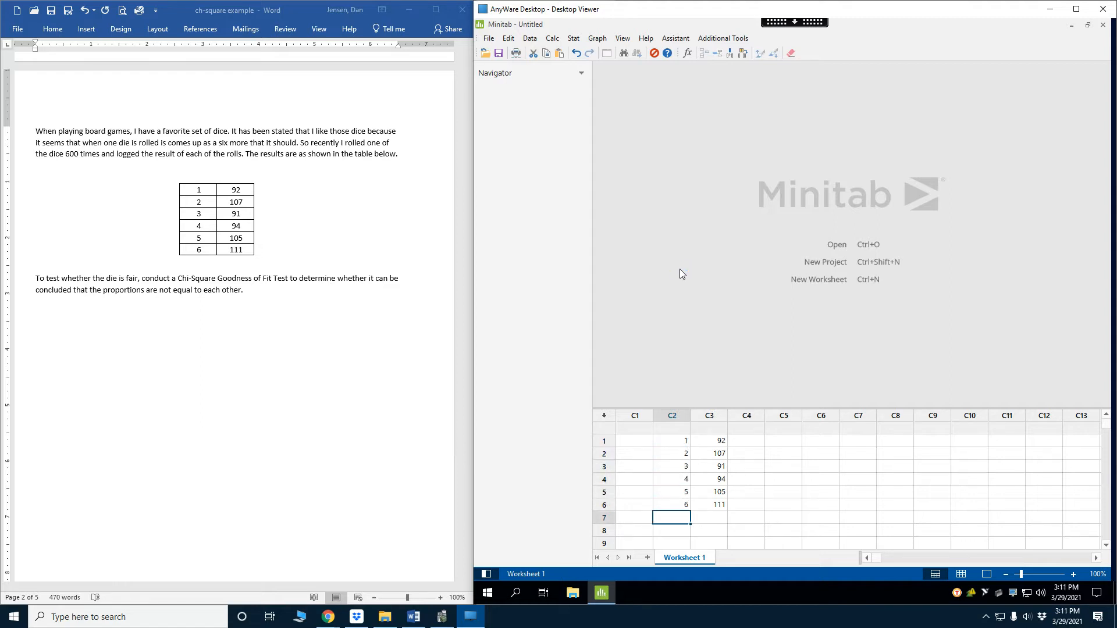
Run a Chi-Square Goodness-of-Fit Test with observed counts C3, category names C2 and equal proportions
left_click(573, 37)
mouse_move(598, 183)
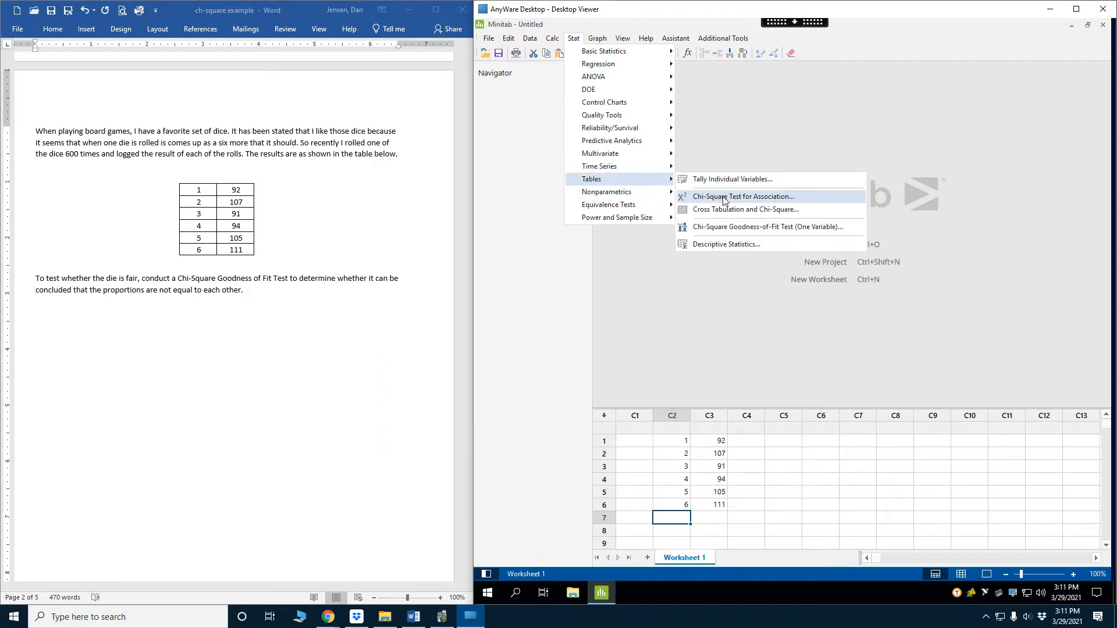
left_click(720, 228)
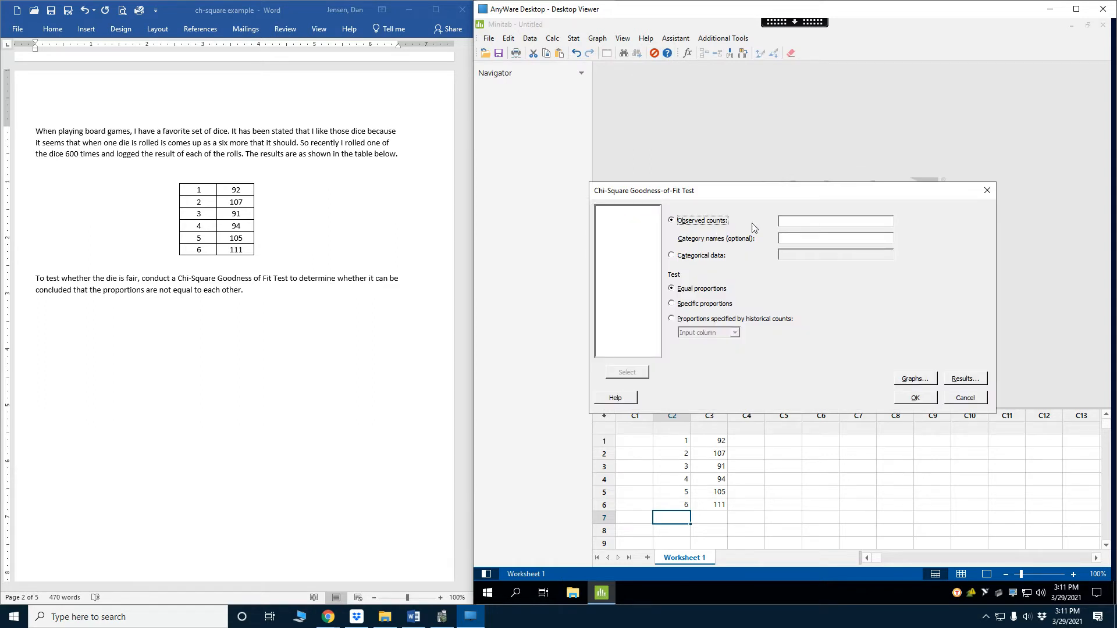
left_click(781, 223)
double_click(602, 219)
double_click(602, 211)
left_click(906, 400)
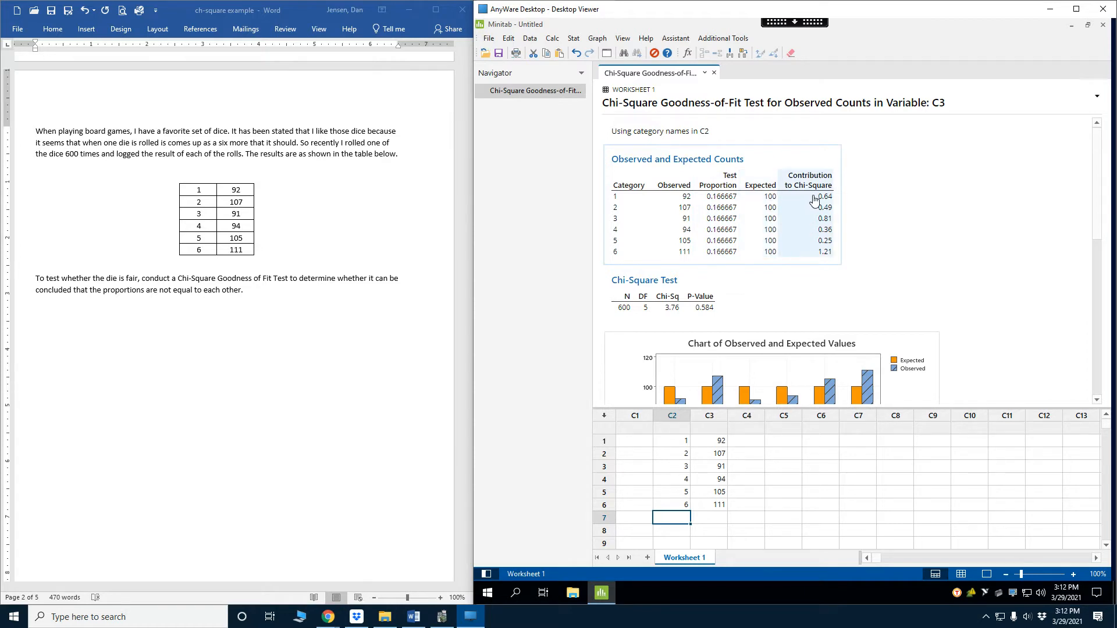
Examine the single-die test's p-value, the observed and expected values chart, and the chart of contributions by category
scroll(927, 225, "down", 2)
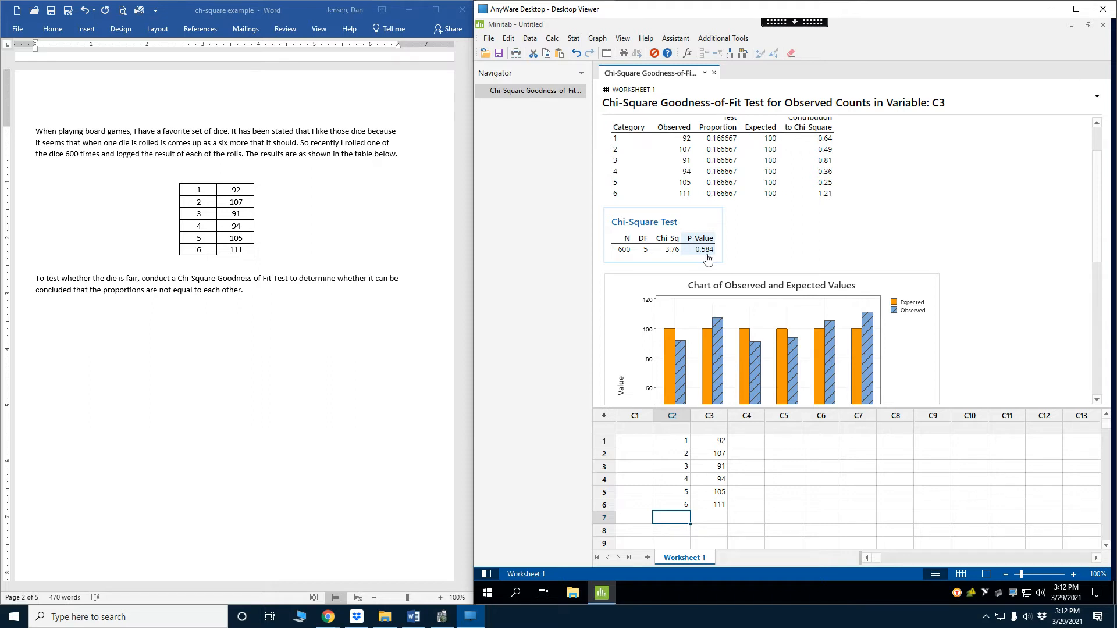
scroll(867, 264, "down", 3)
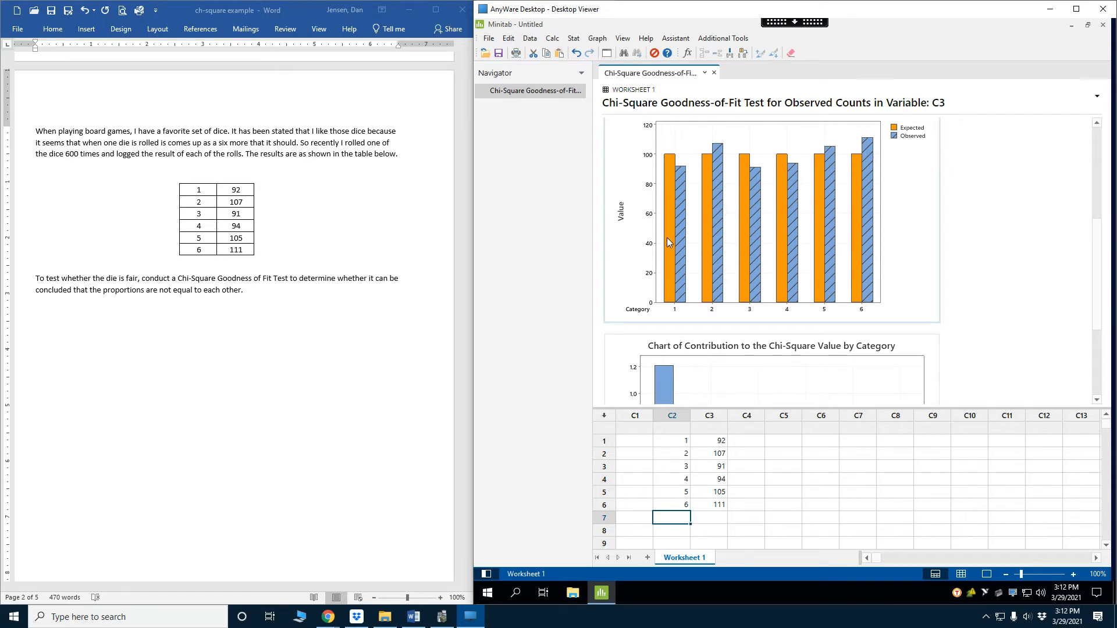
mouse_move(685, 238)
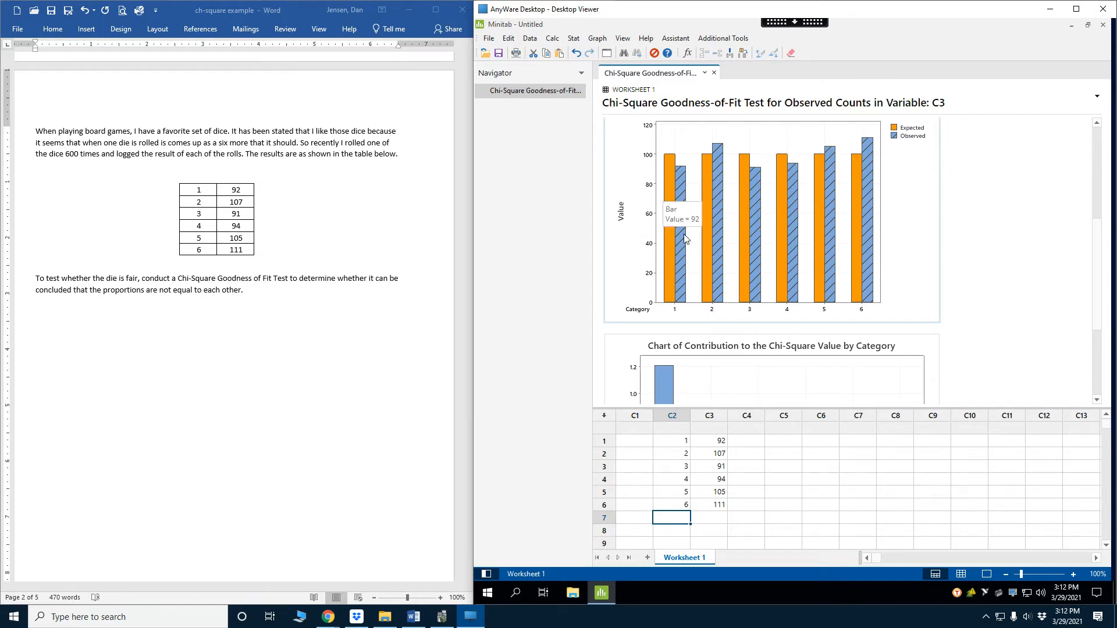
scroll(678, 256, "down", 3)
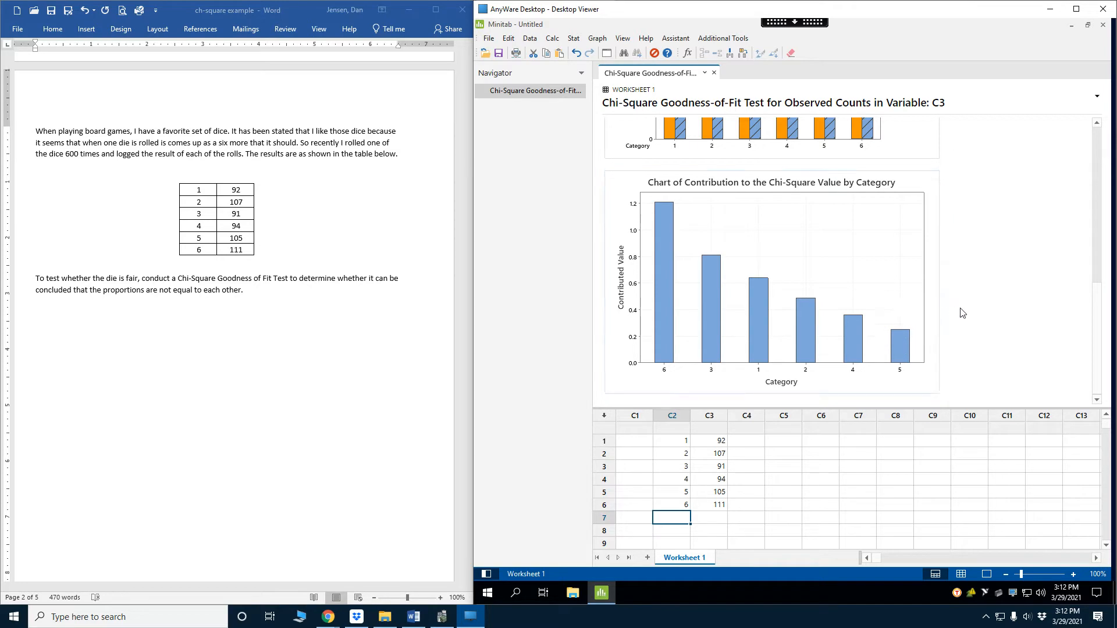
scroll(998, 281, "up", 7)
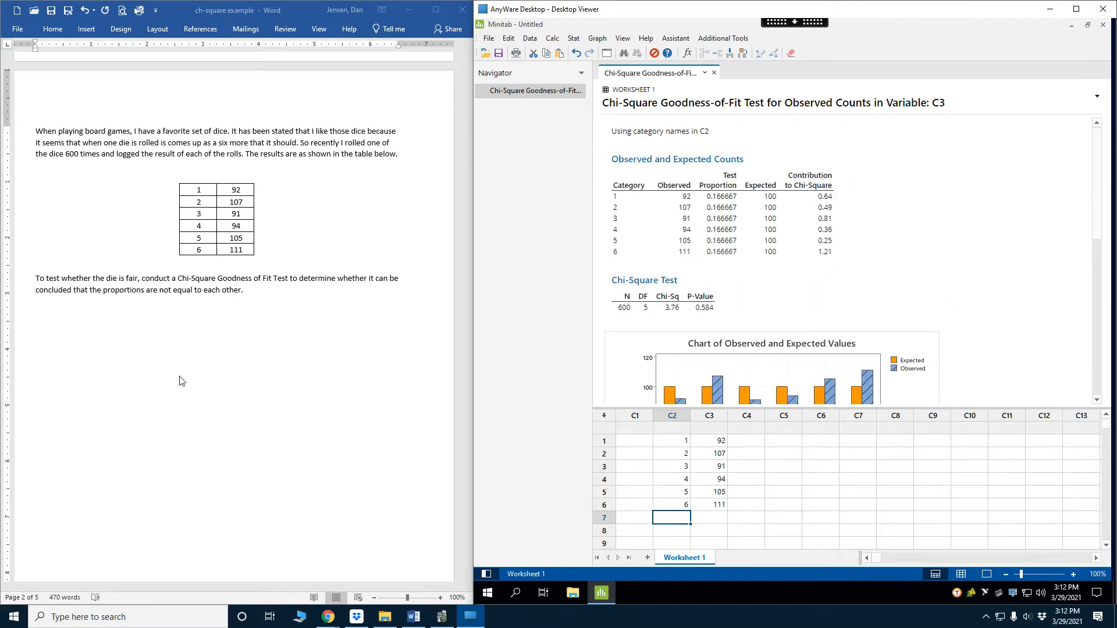
Enter the two-dice totals 2 through 12 from the document's second table in rows 1 to 11 of column C5
scroll(182, 381, "down", 20)
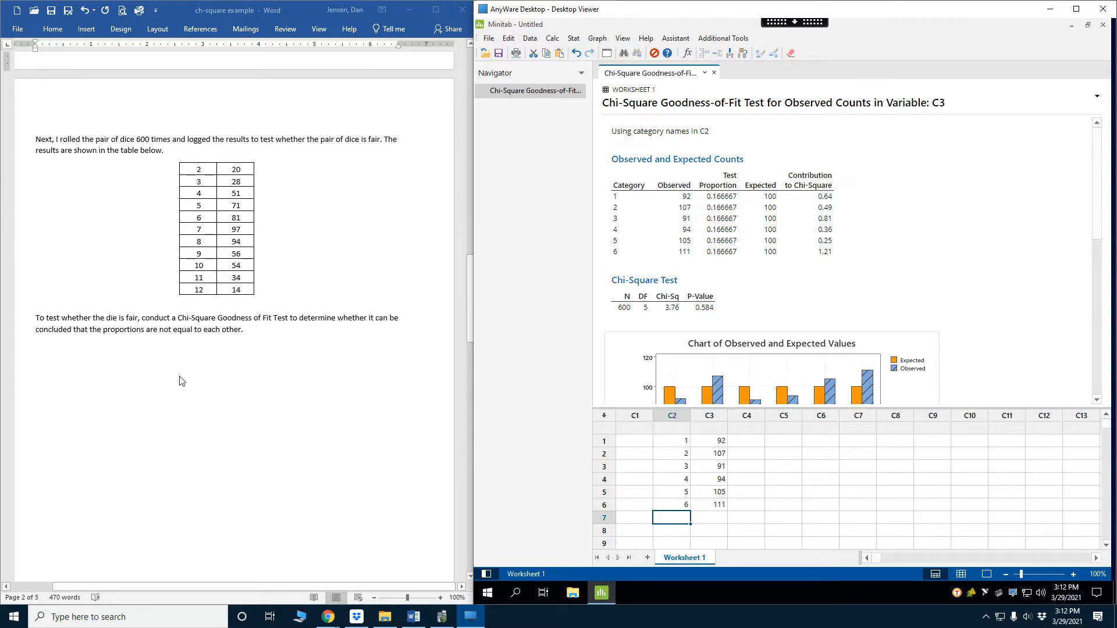
left_click(780, 444)
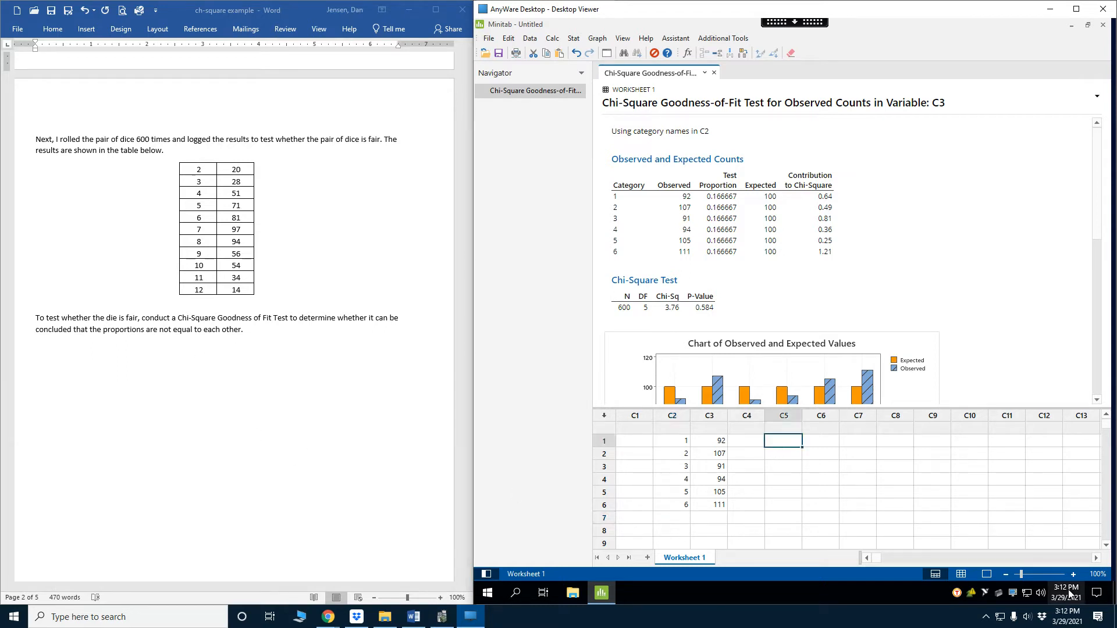
mouse_move(1069, 592)
type("2 3")
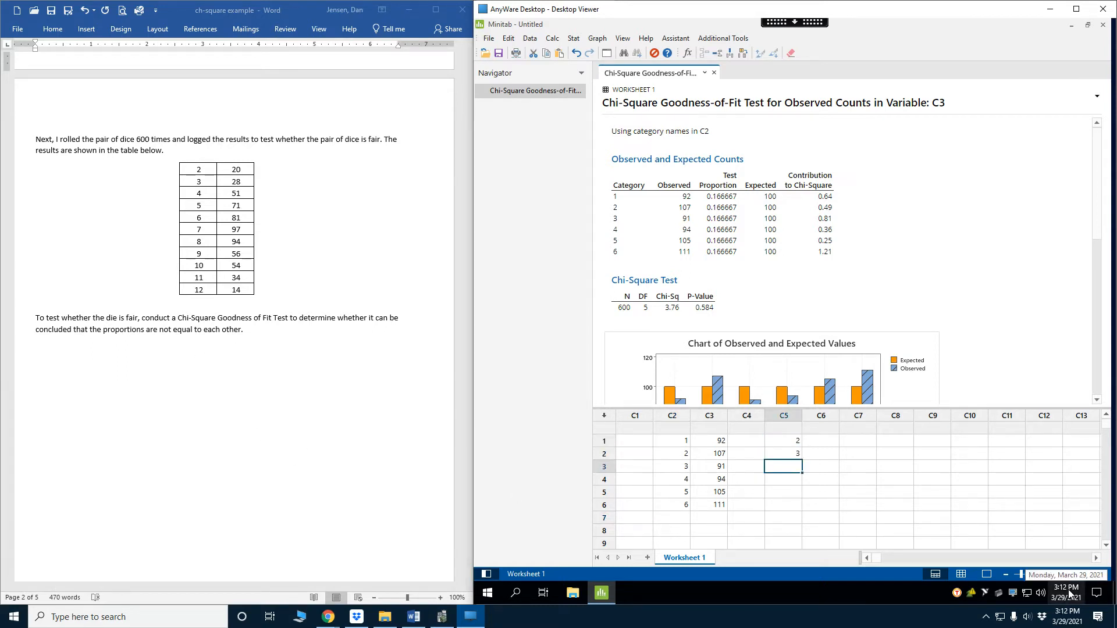
type(" 4 5 6 7 8 9 10 1")
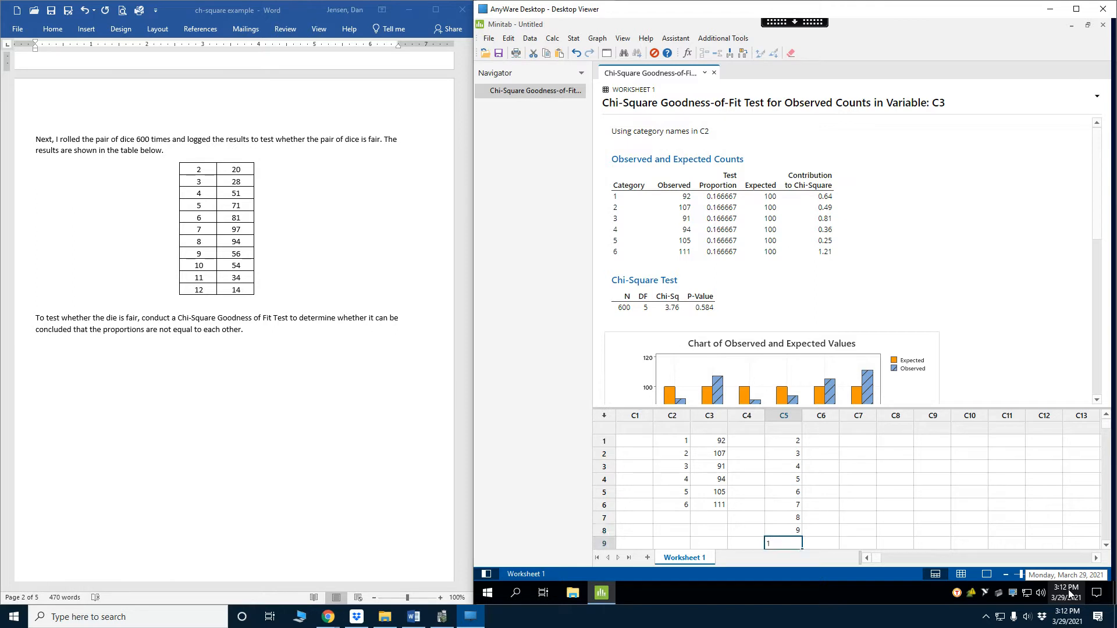
type("1")
key("Return")
type("12")
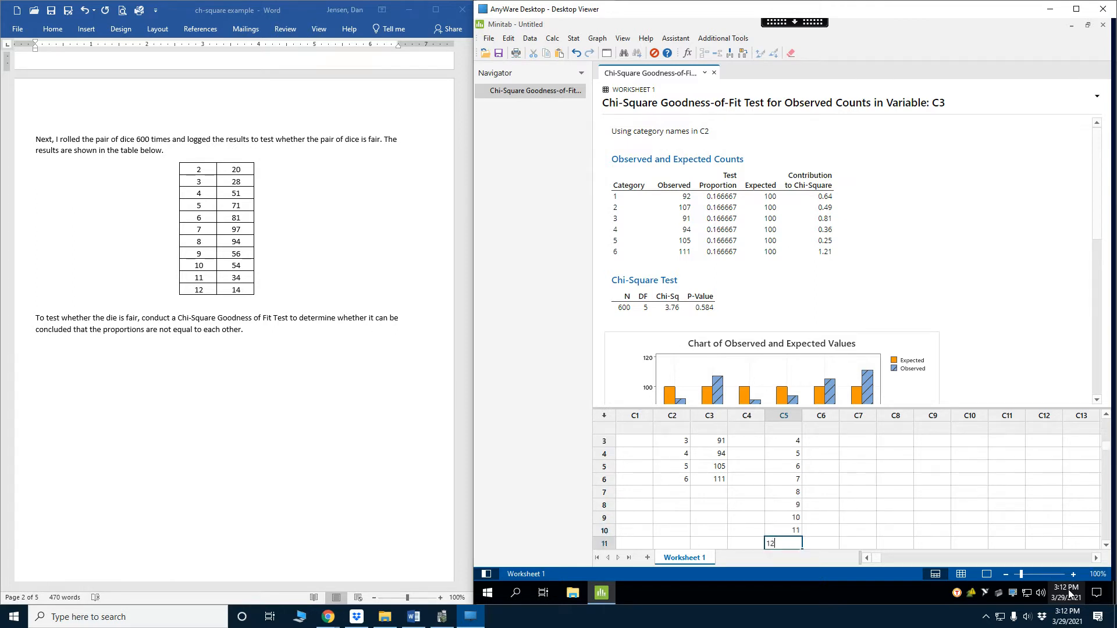
Enter the two-dice counts 20, 28, 51, 71, 81, 97, 94, 56, 54, 34 and 14 in rows 1 to 11 of column C6
key("Right")
key("Up")
key("Up")
key("Up")
key("Up")
key("Up")
key("Up")
key("Up")
key("Up")
key("Up")
key("Up")
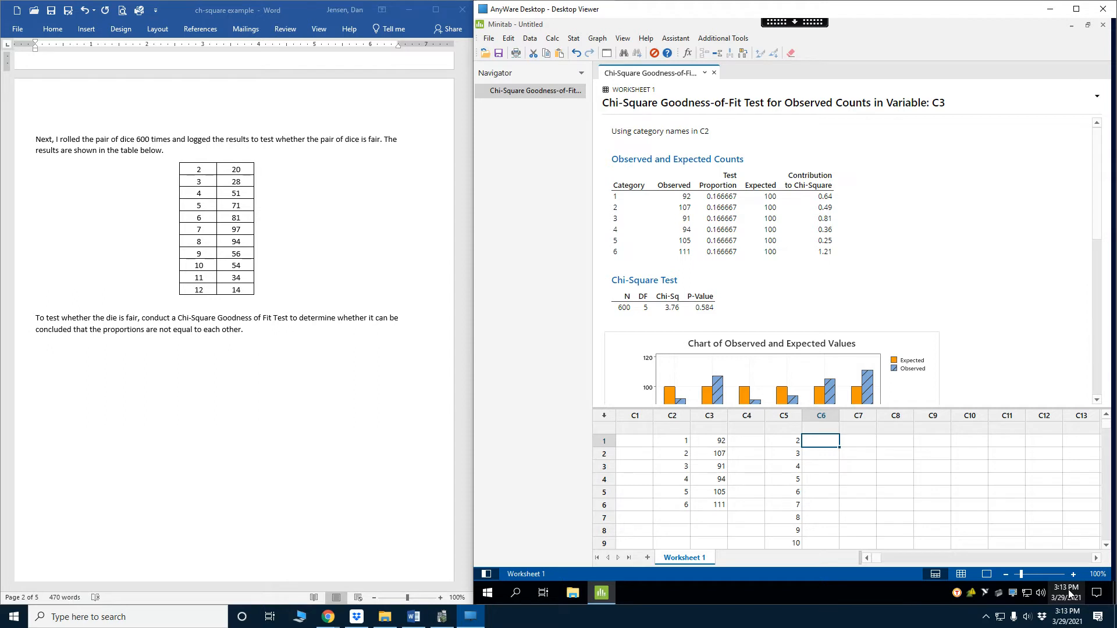
type("20")
key("Return")
key("Return")
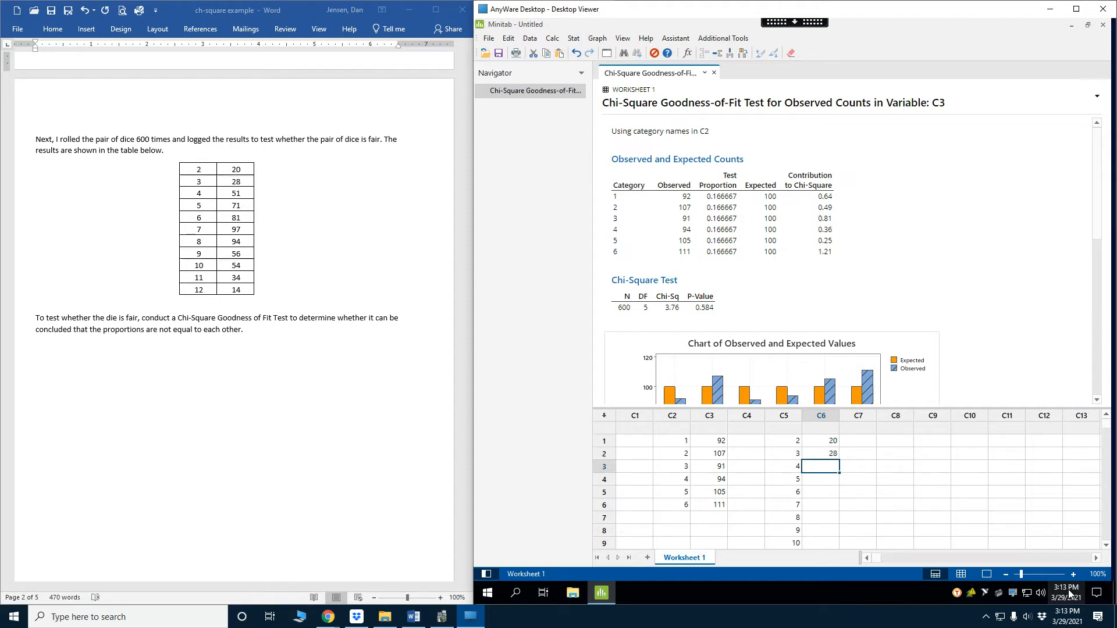
type("51")
key("Return")
type("71")
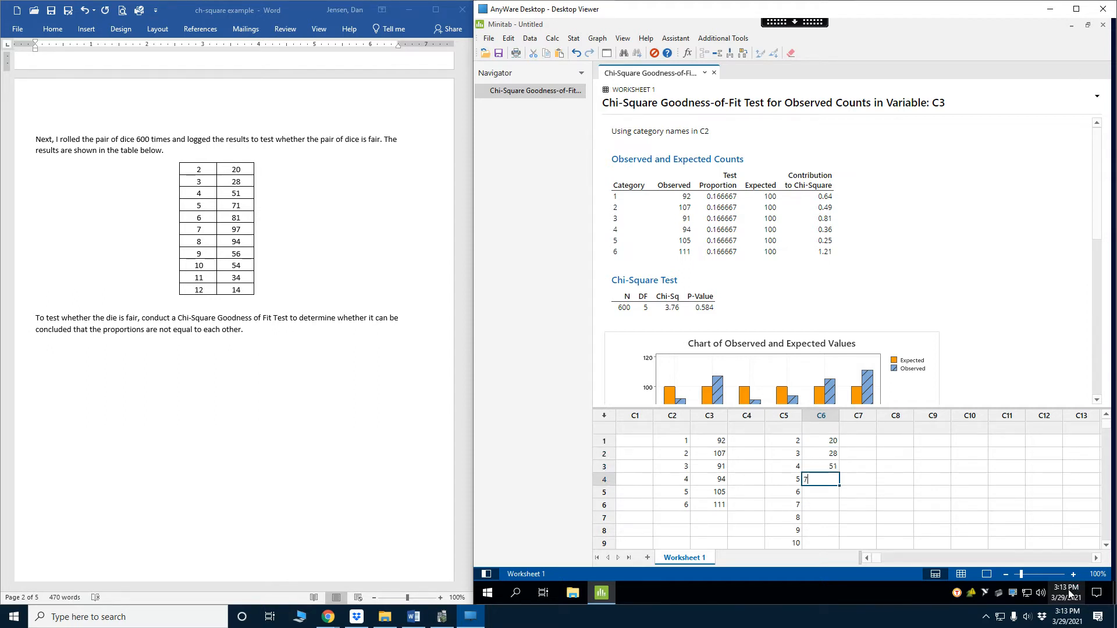
key("Return")
type("81")
key("Return")
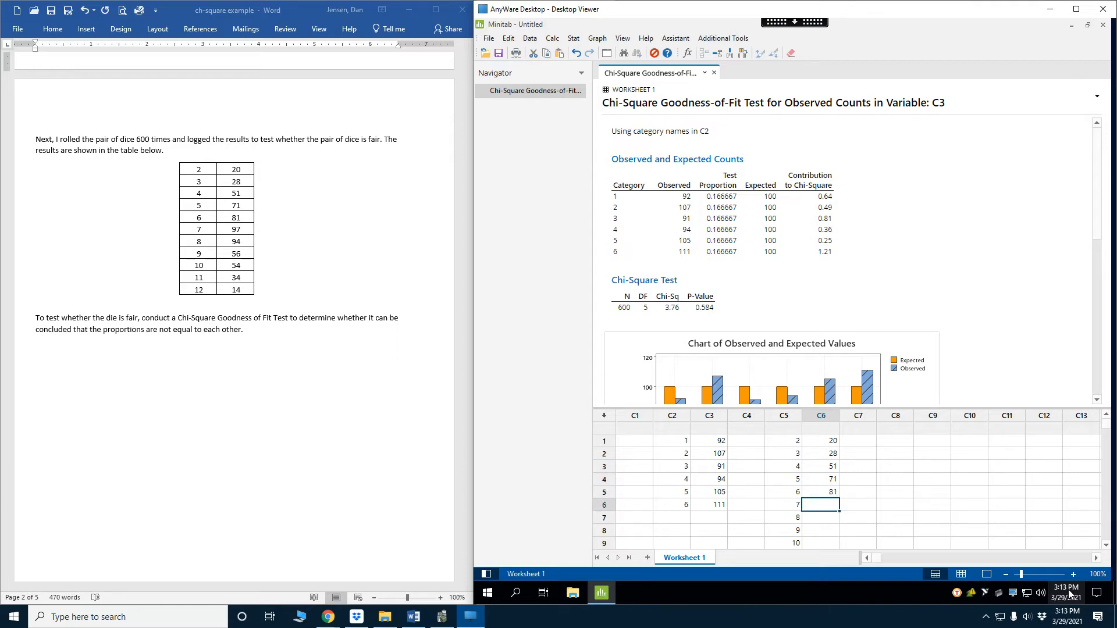
type("97")
key("Return")
type("94")
key("Return")
type("56")
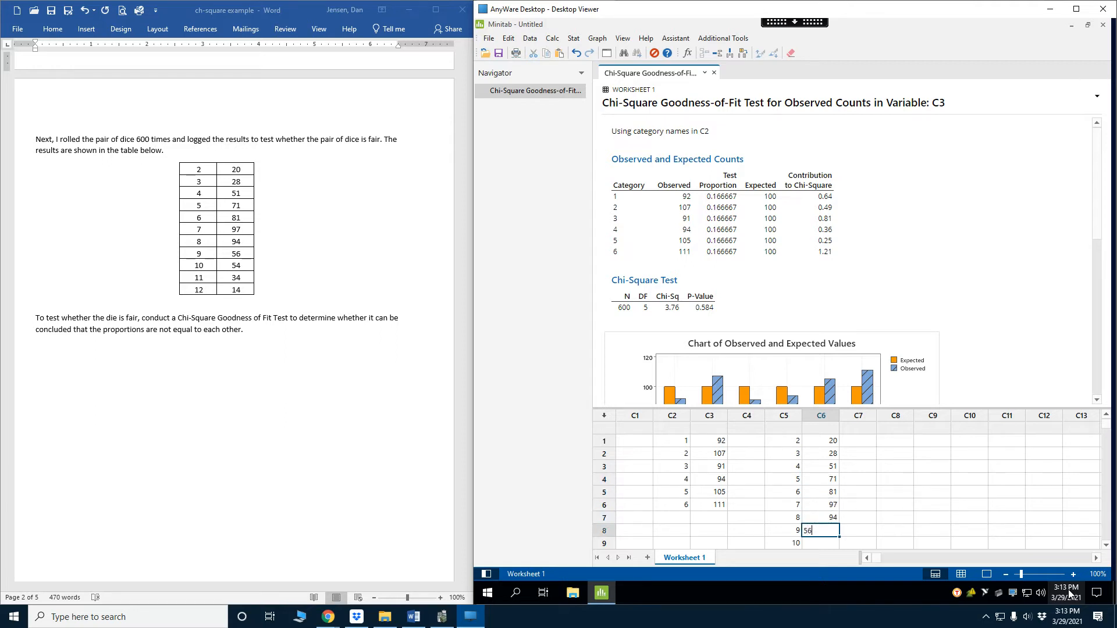
key("Return")
type("54")
key("Return")
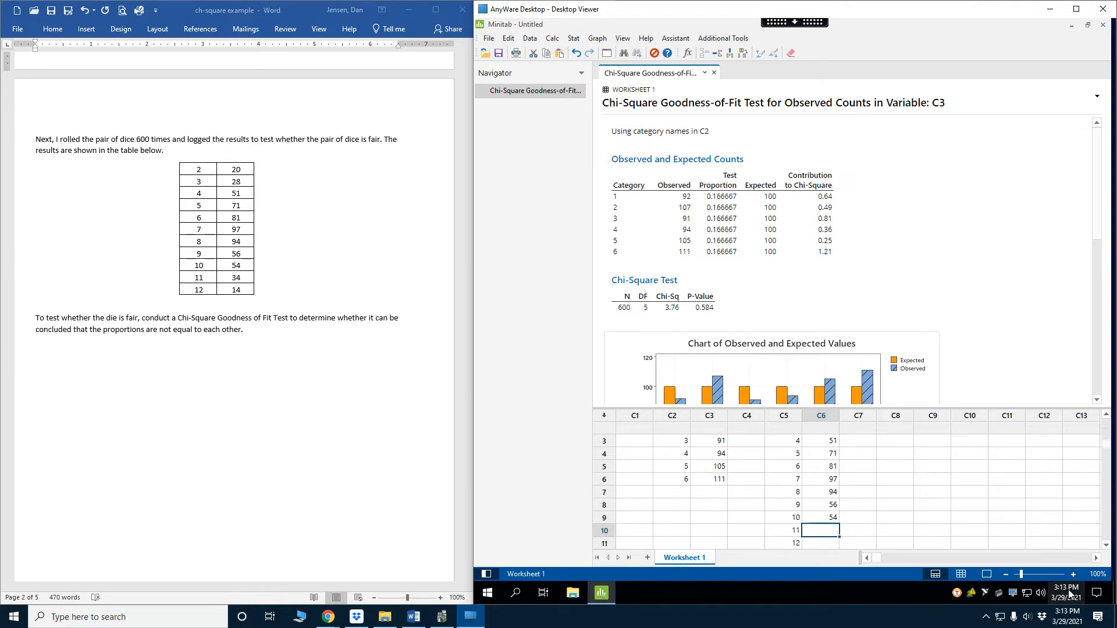
type("34")
key("Return")
type("14")
key("Return")
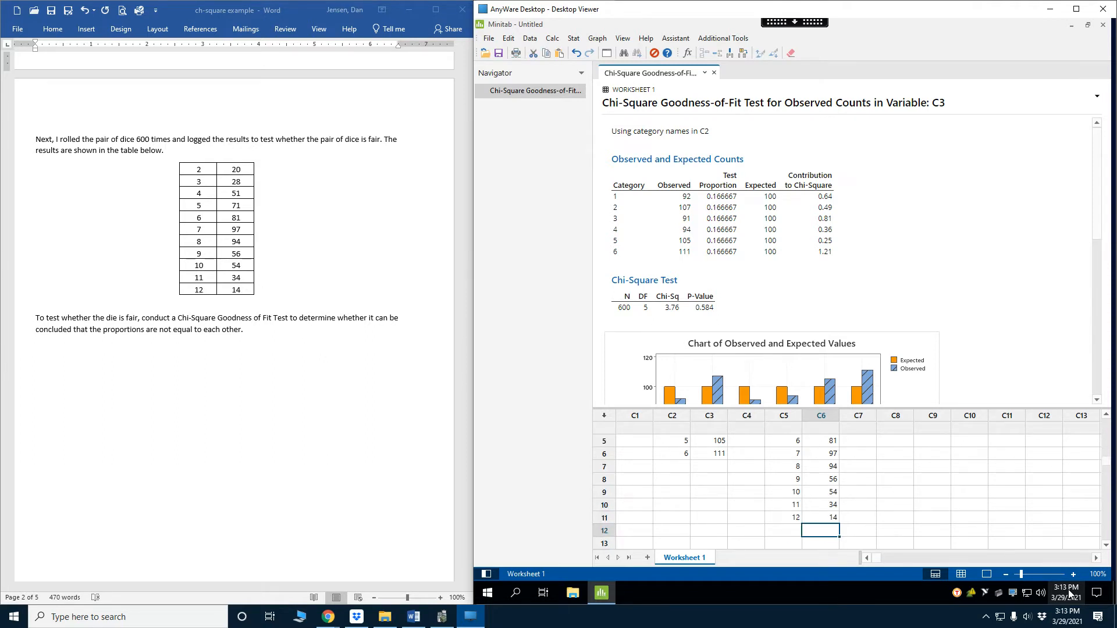
left_click(571, 40)
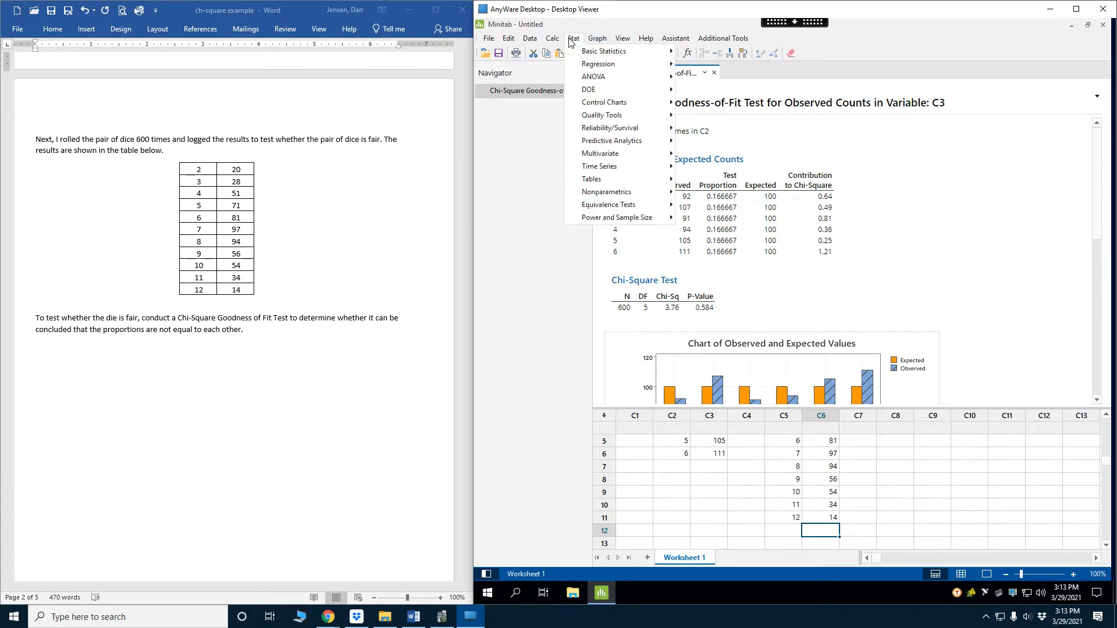
mouse_move(599, 180)
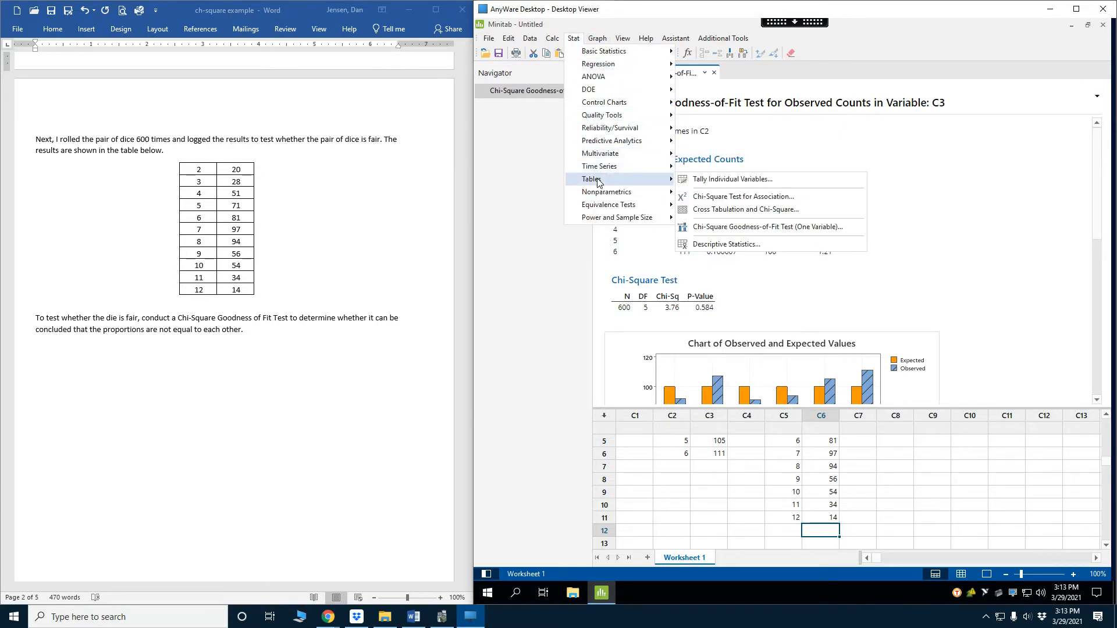
left_click(719, 227)
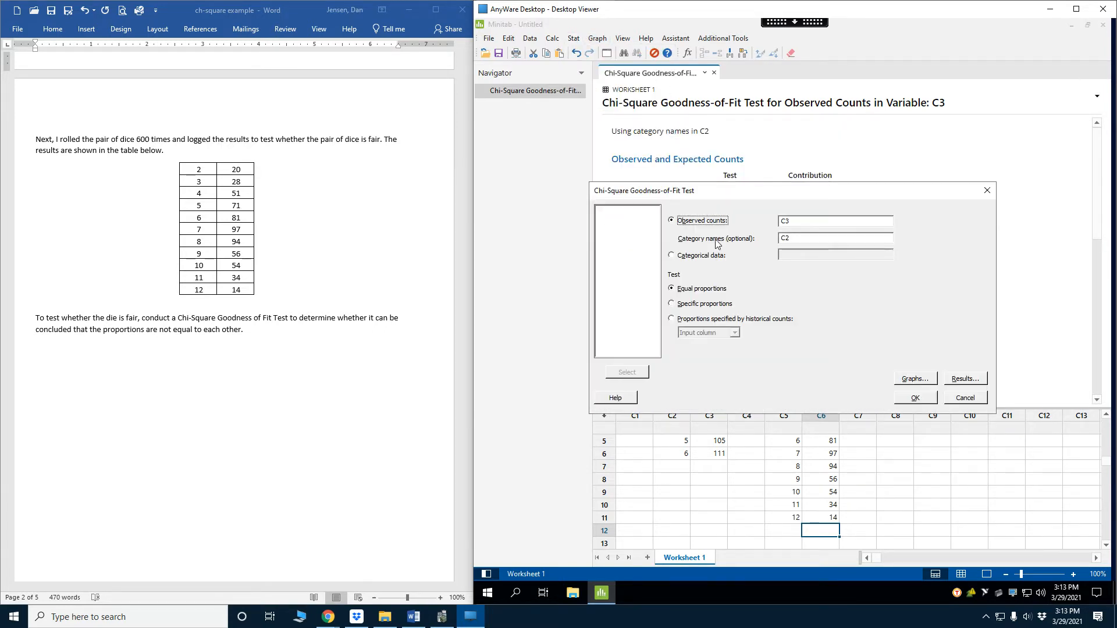
left_click(703, 305)
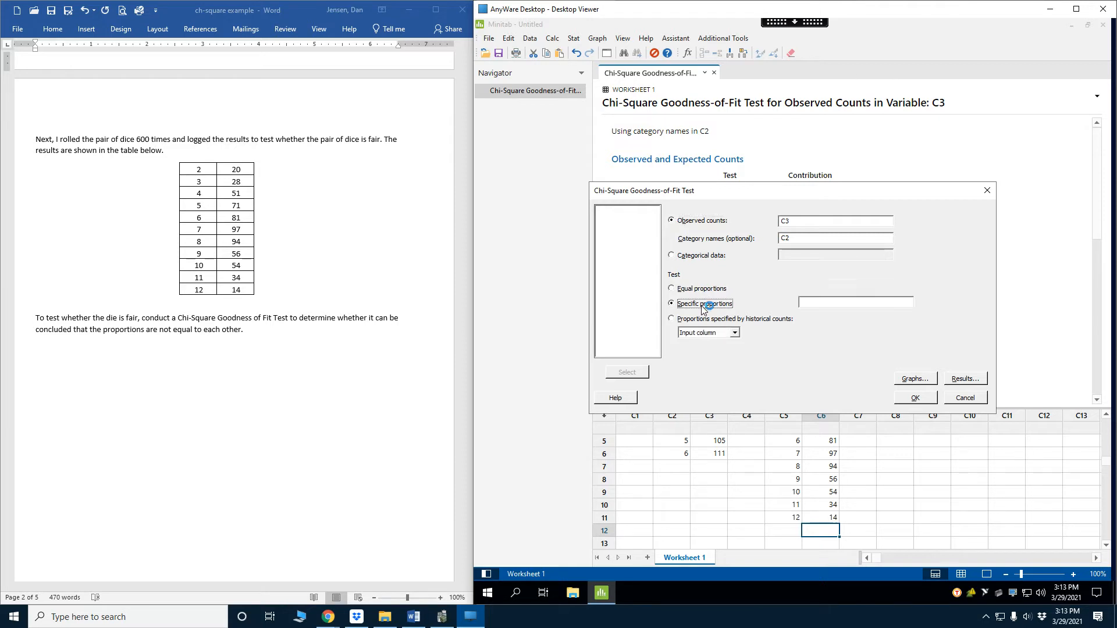
left_click(841, 300)
left_click(977, 400)
left_click(866, 440)
scroll(902, 494, "up", 2)
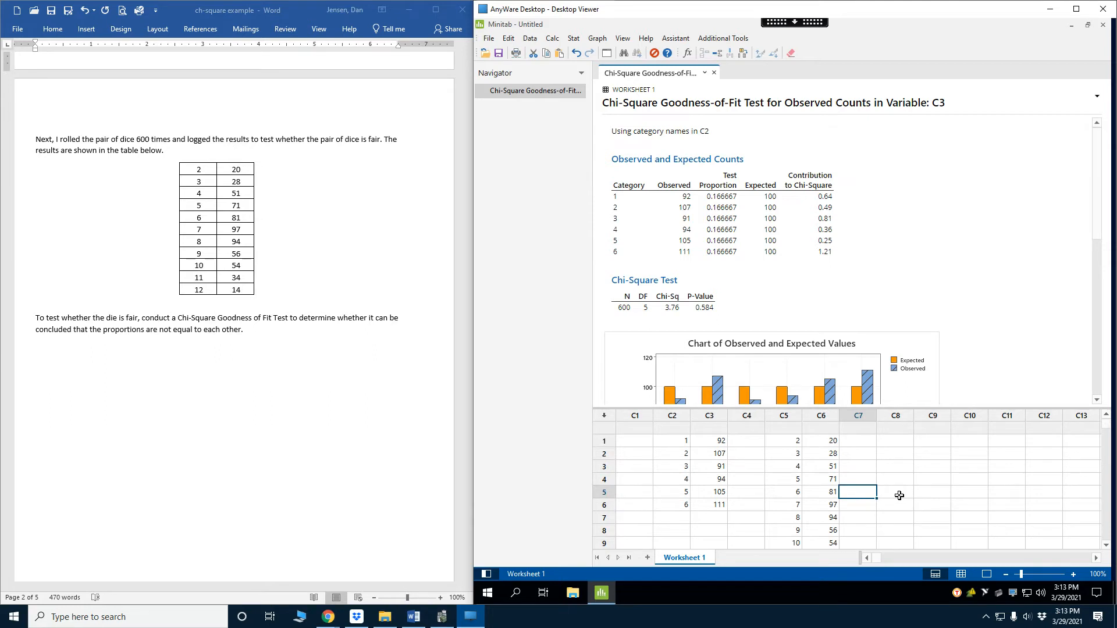
left_click(855, 441)
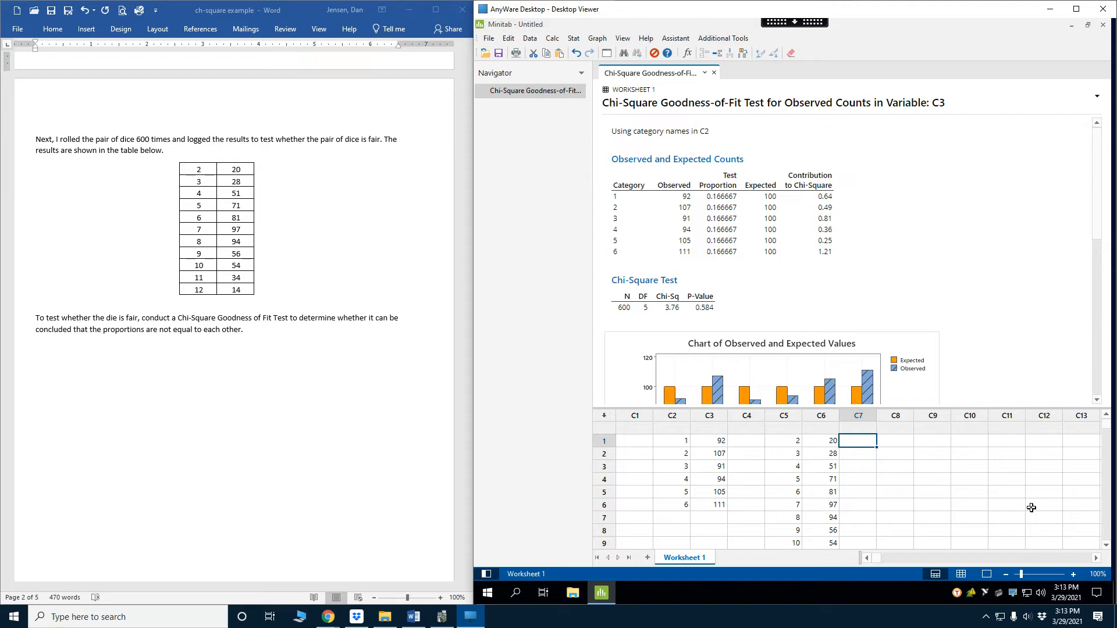
type("1/1936")
key("Return")
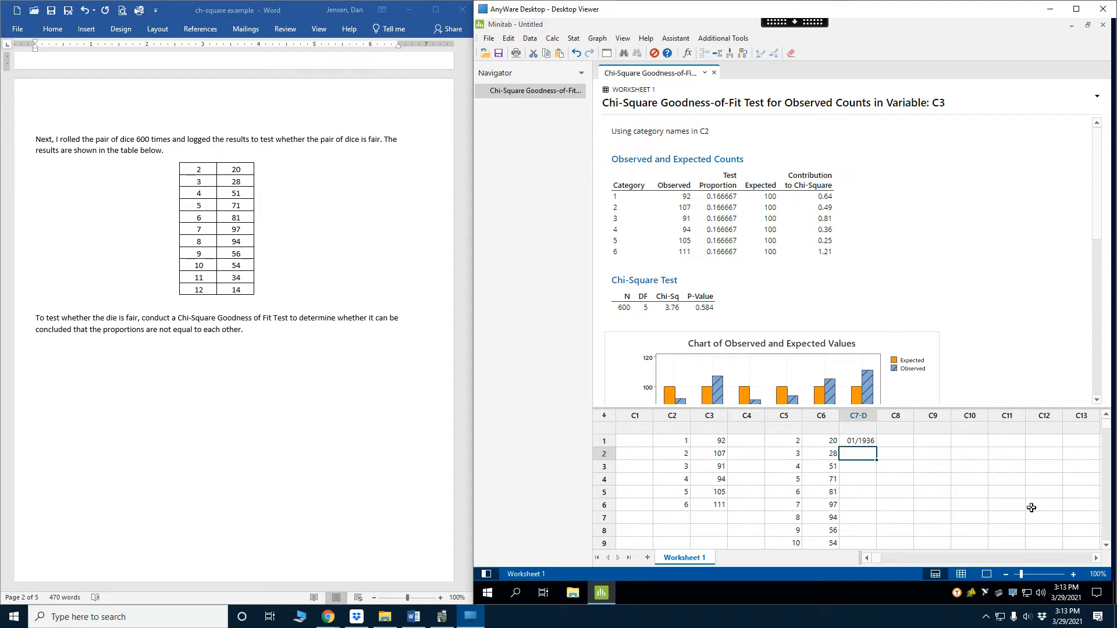
key("Up")
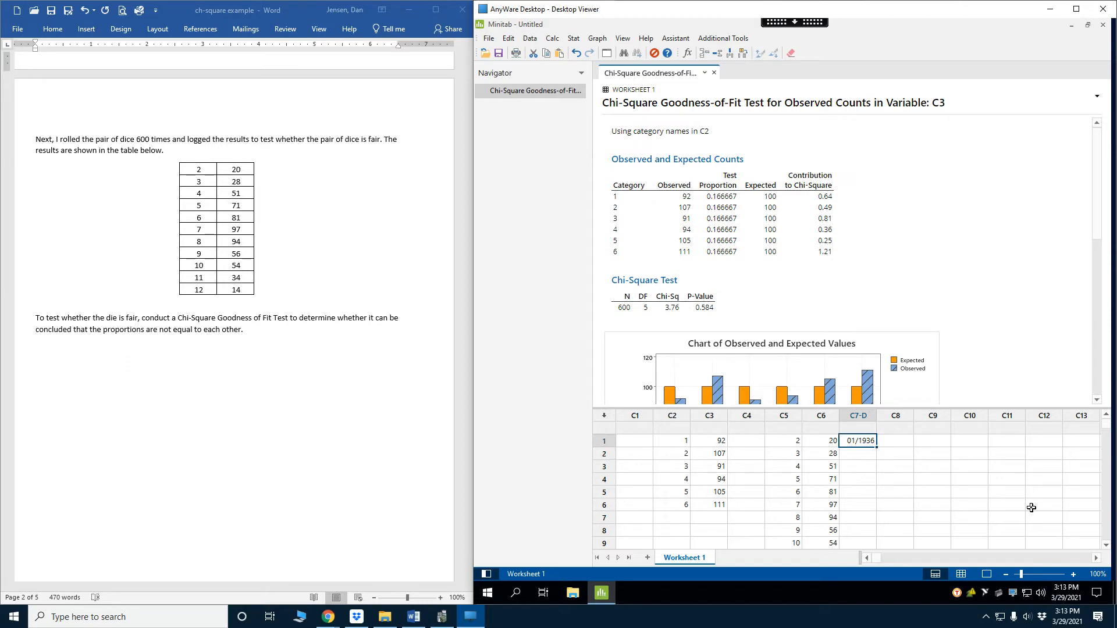
type("1/21")
key("Return")
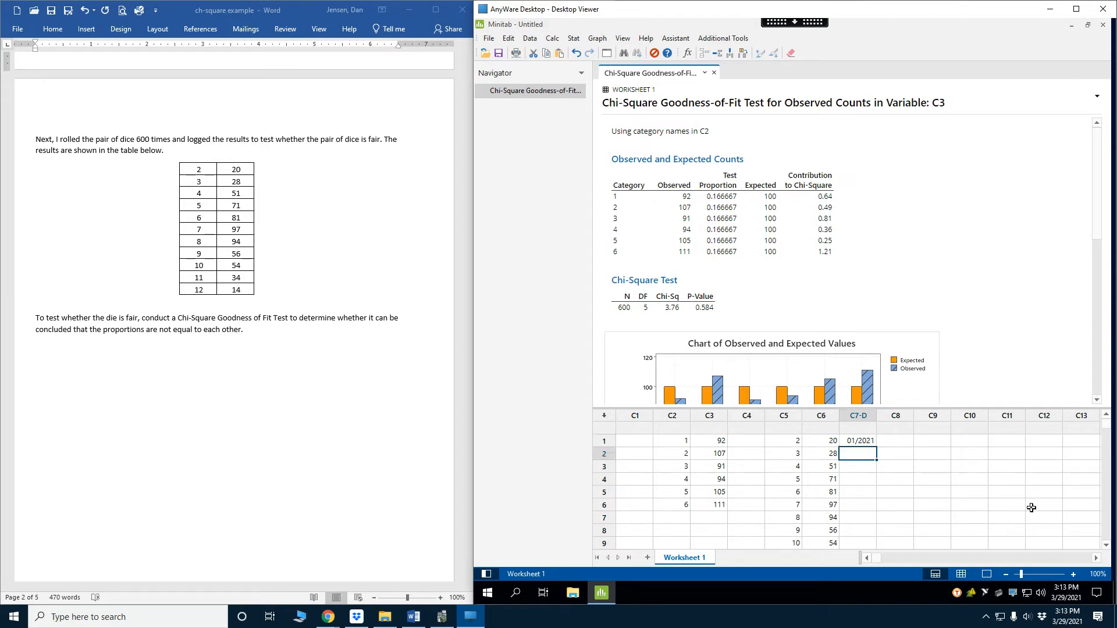
key("Up")
key("Delete")
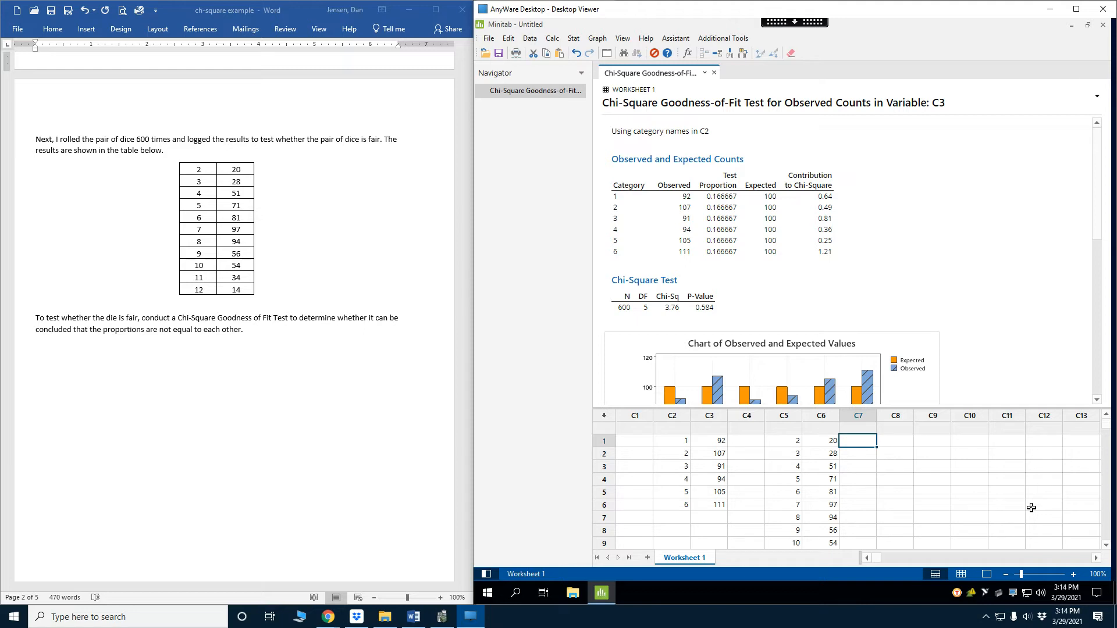
Enter the values 1, 2, 3, 4, 5, 6, 5, 4, 3, 2 and 1 in rows 1 to 11 of column C7
type("1")
key("Return")
type("2")
key("Return")
type("3")
key("Return")
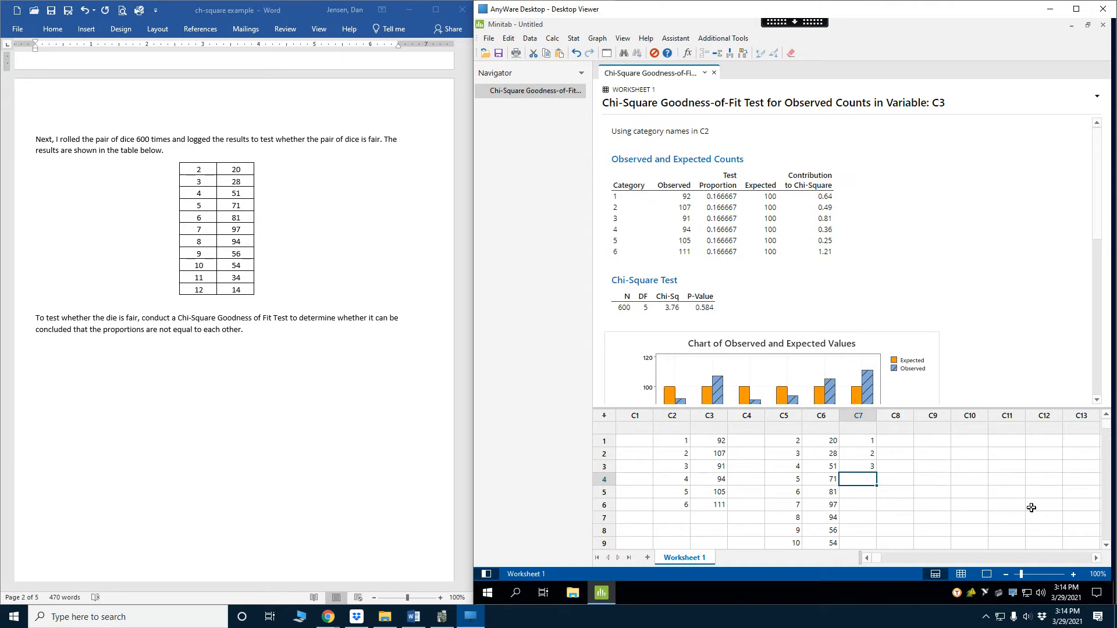
type("4")
key("Return")
type("5")
key("Return")
type("6")
key("Return")
type("5")
key("Return")
type("4")
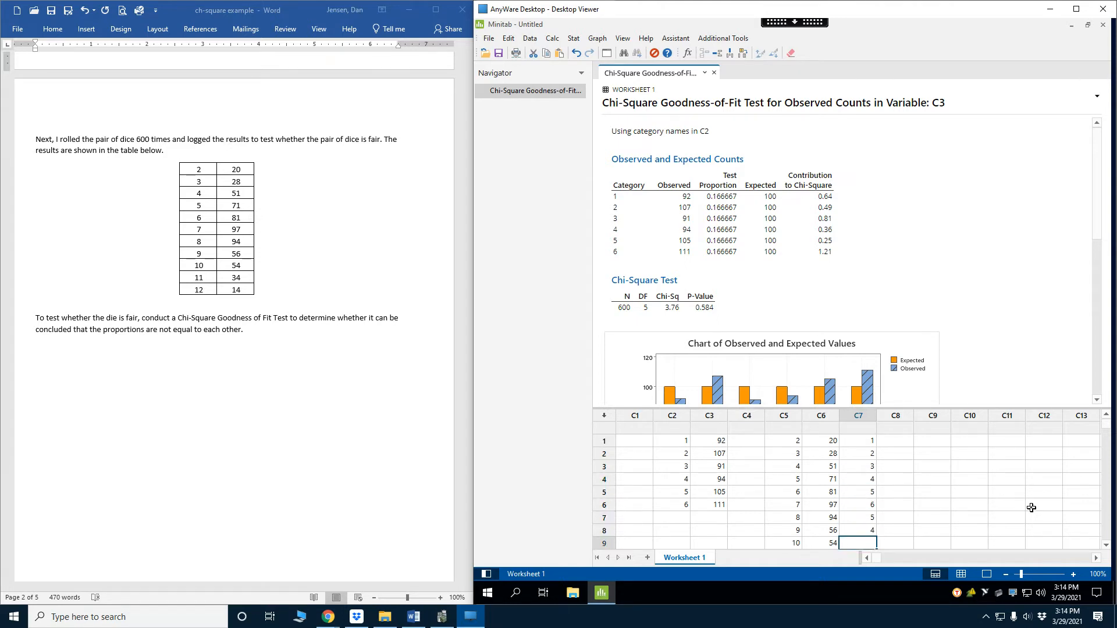
key("Return")
type("3")
key("Return")
type("2")
key("Return")
type("1")
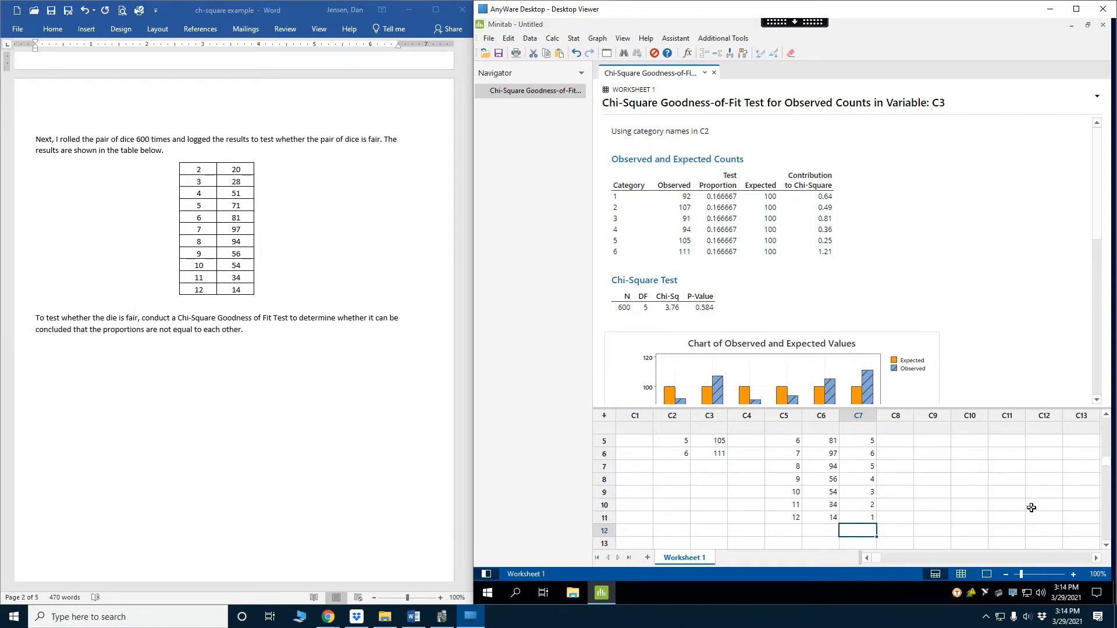
key("Up")
key("Up")
key("Up")
key("Up")
key("Up")
key("Up")
key("Up")
key("Up")
key("Up")
key("Up")
key("Up")
key("Up")
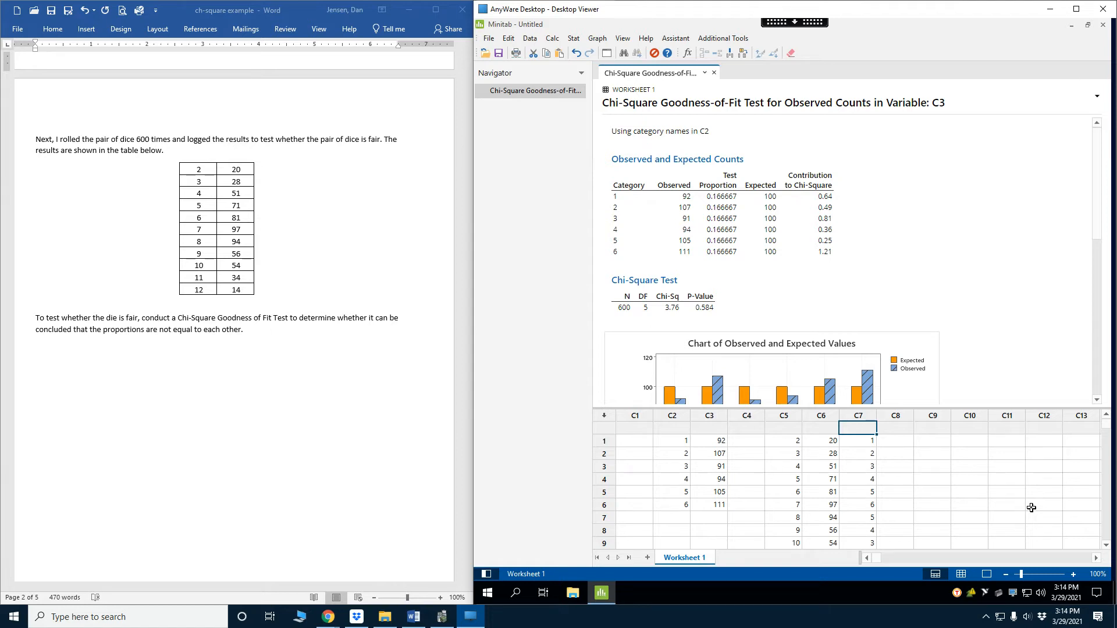
Use the Calculator to divide column C7 by 36 and store the resulting proportions back in C7
left_click(553, 39)
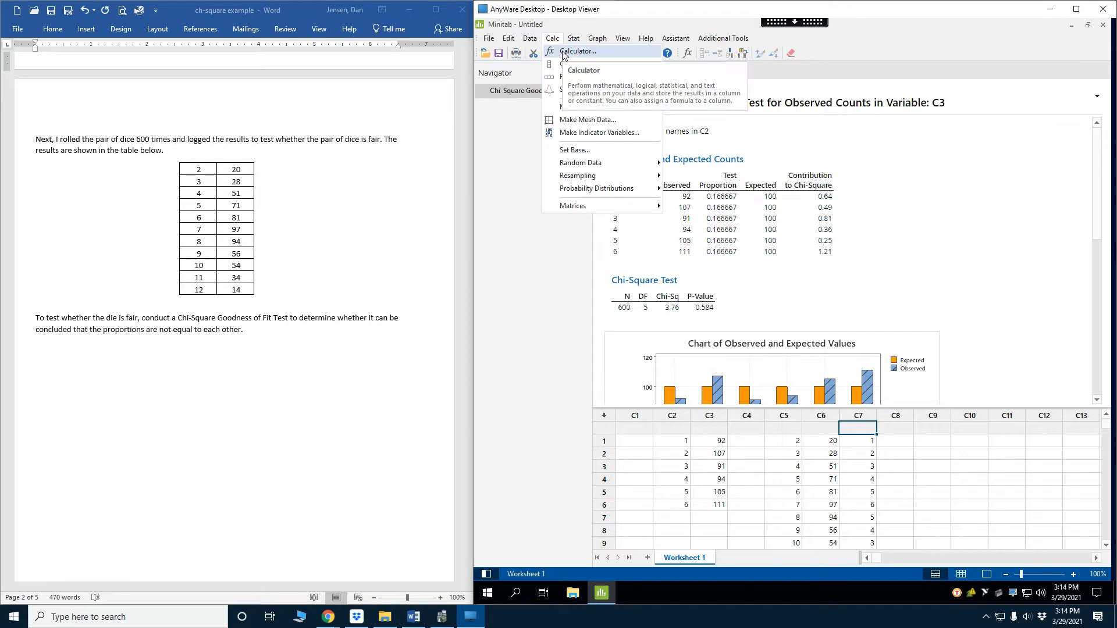
left_click(563, 54)
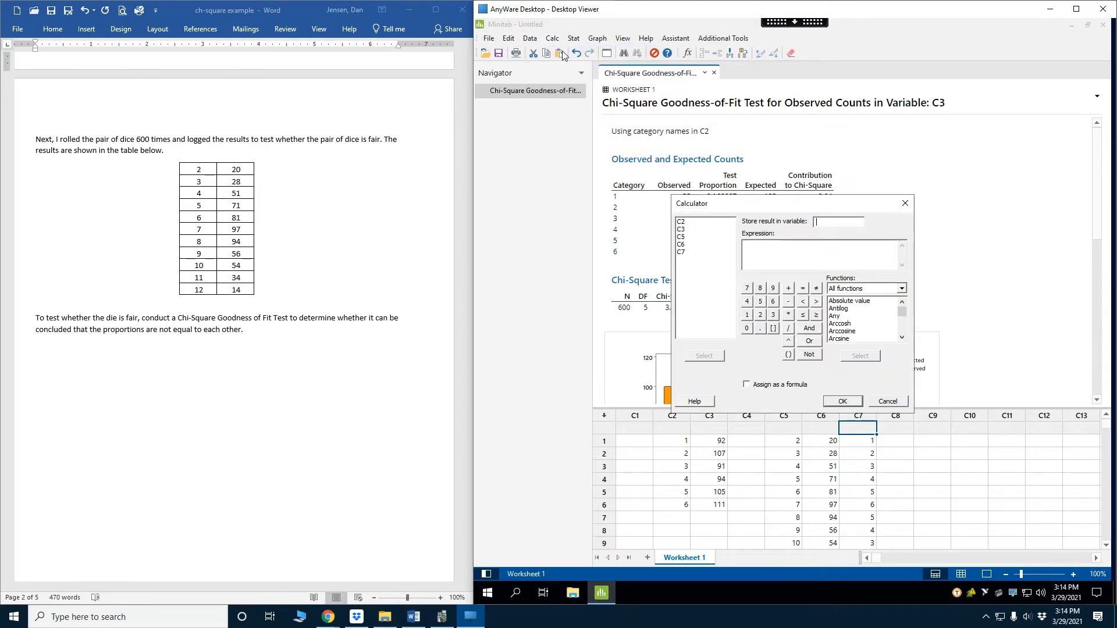
left_click(685, 254)
double_click(686, 256)
left_click(772, 247)
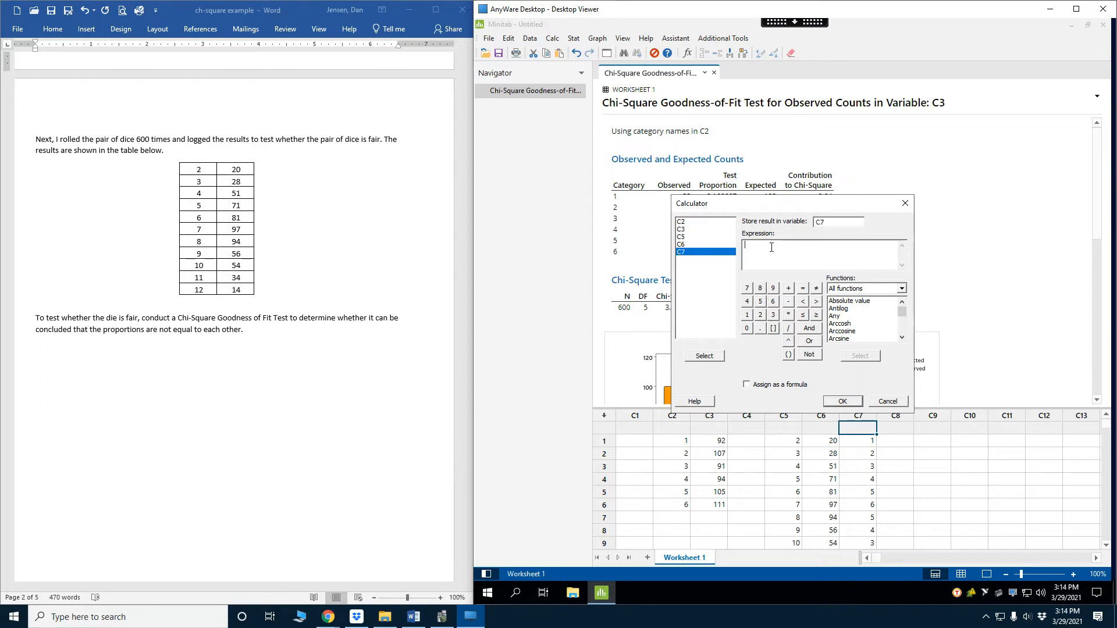
double_click(685, 254)
type("/36")
left_click(842, 401)
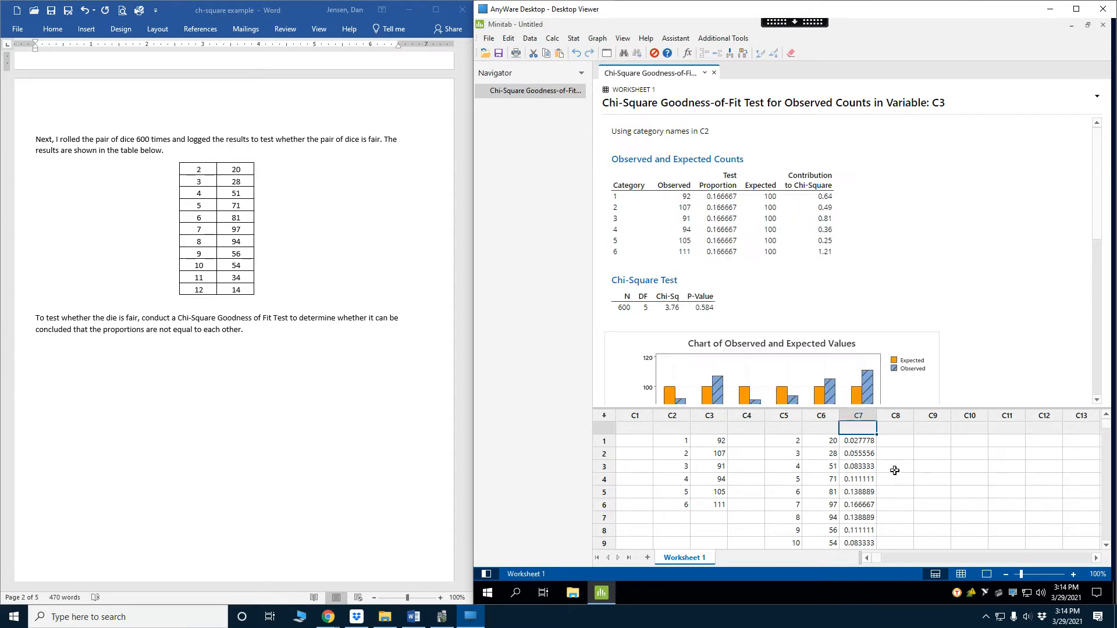
key("Down")
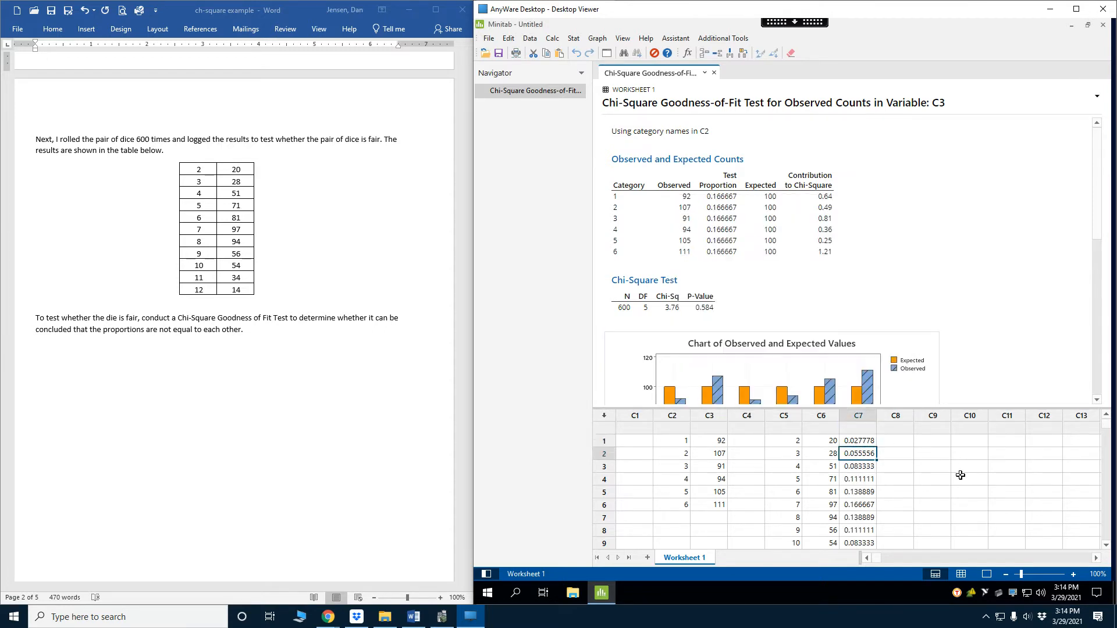
key("Down")
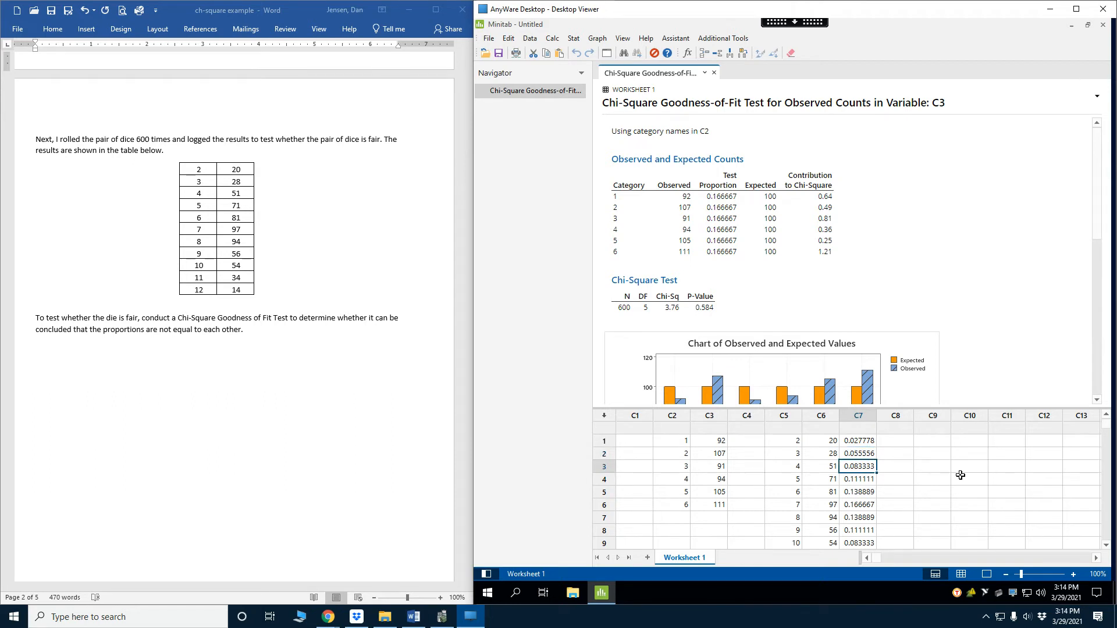
key("Down")
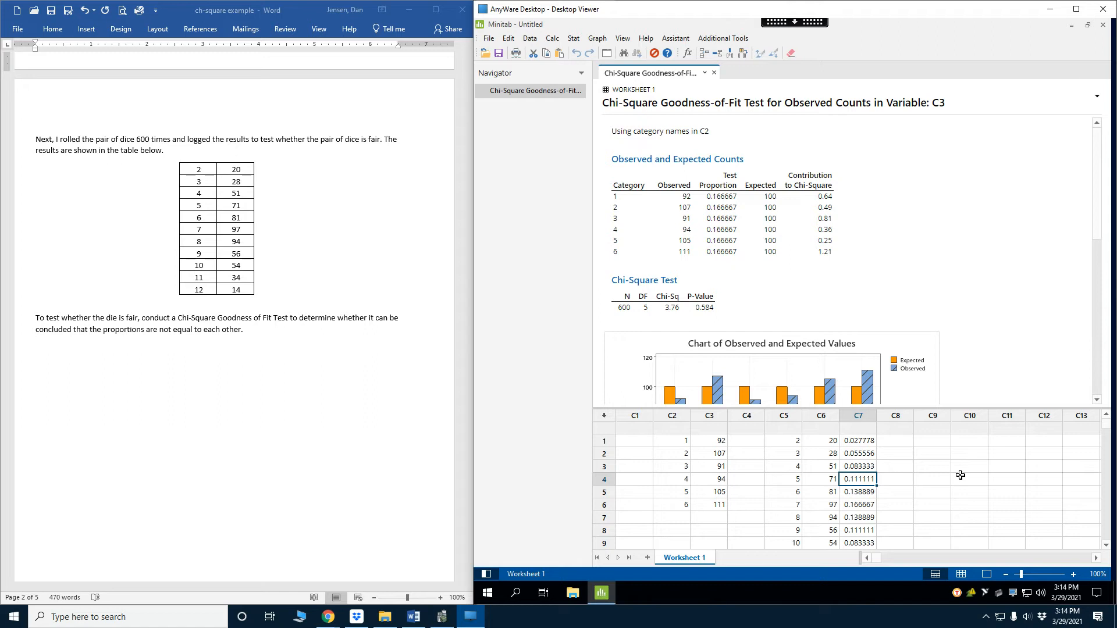
key("Down")
key("Down")
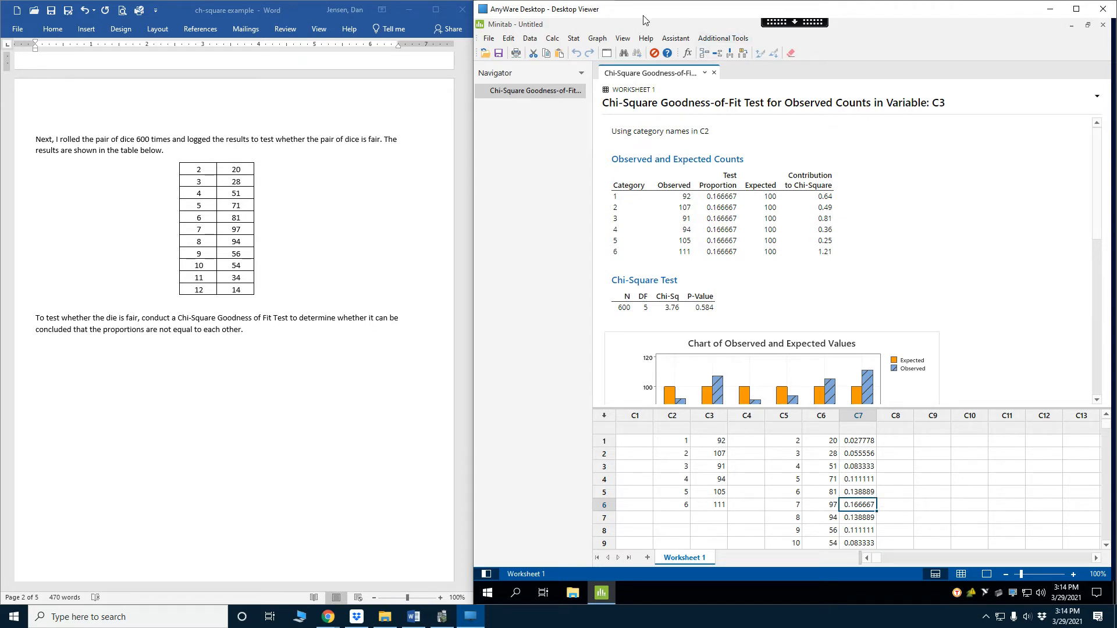
Run a Chi-Square Goodness-of-Fit Test with observed counts C6, category names C5 and specific proportions from C7
left_click(573, 39)
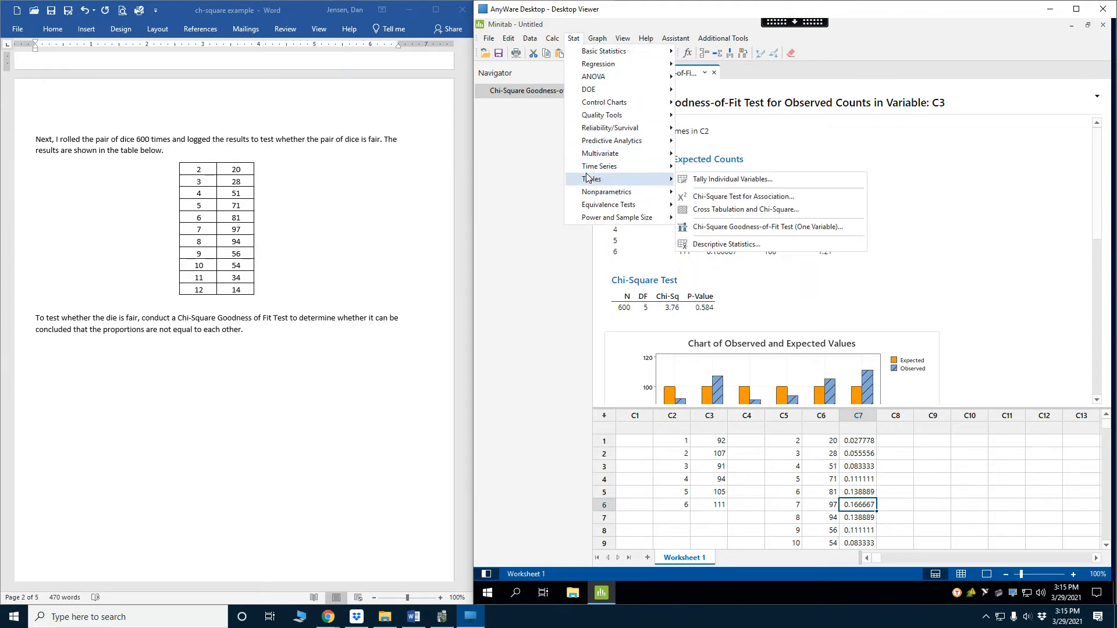
mouse_move(648, 187)
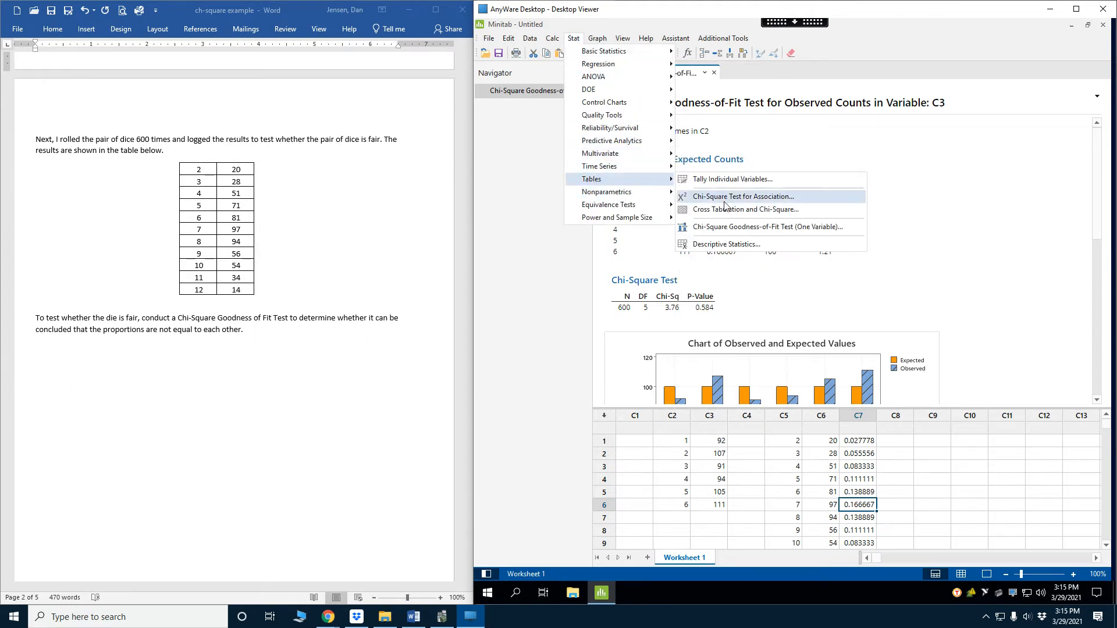
left_click(756, 226)
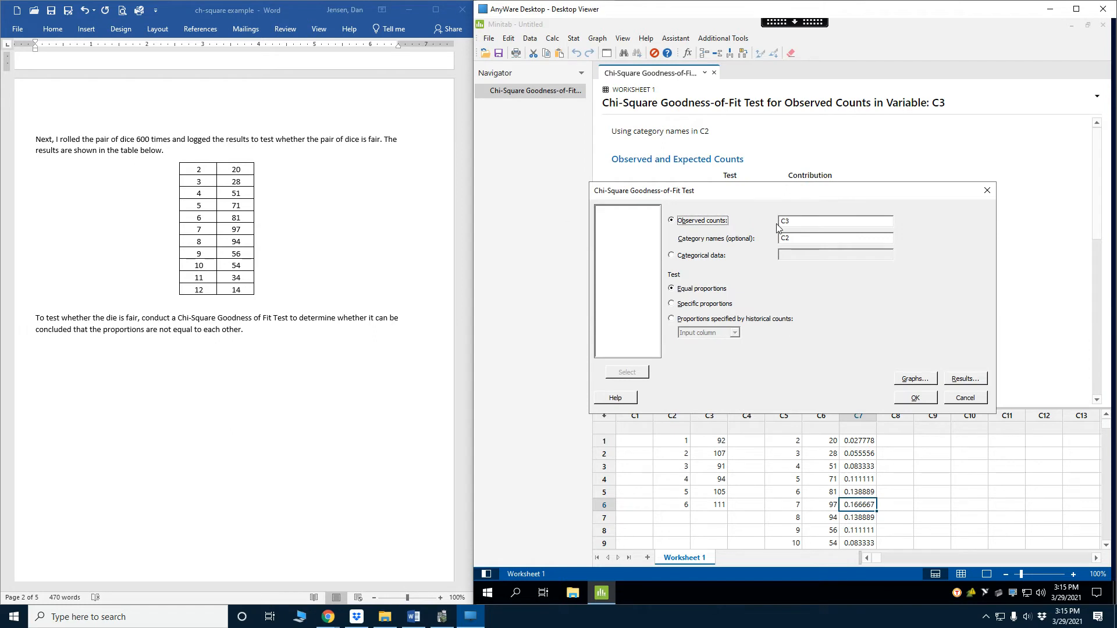
left_click(794, 221)
key("BackSpace")
key("BackSpace")
double_click(602, 233)
double_click(602, 226)
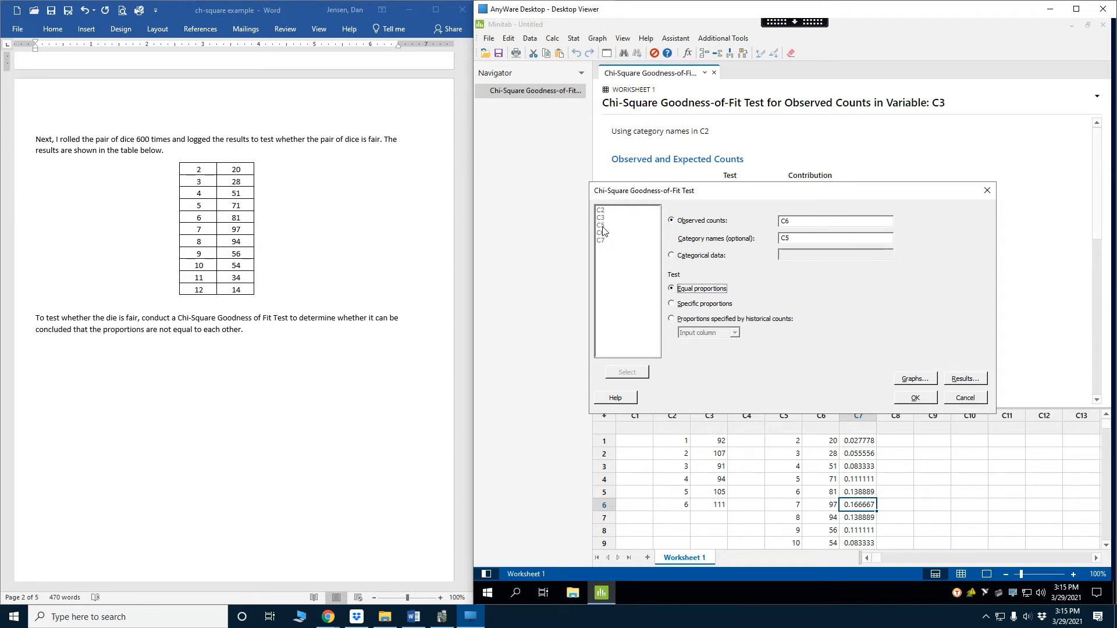
left_click(702, 304)
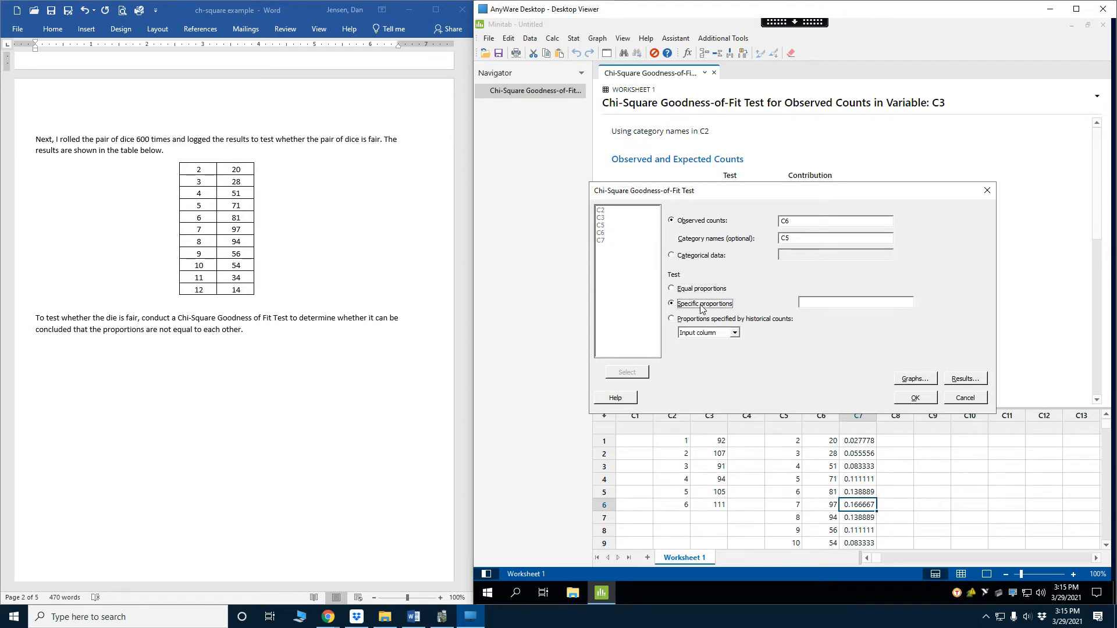
double_click(601, 240)
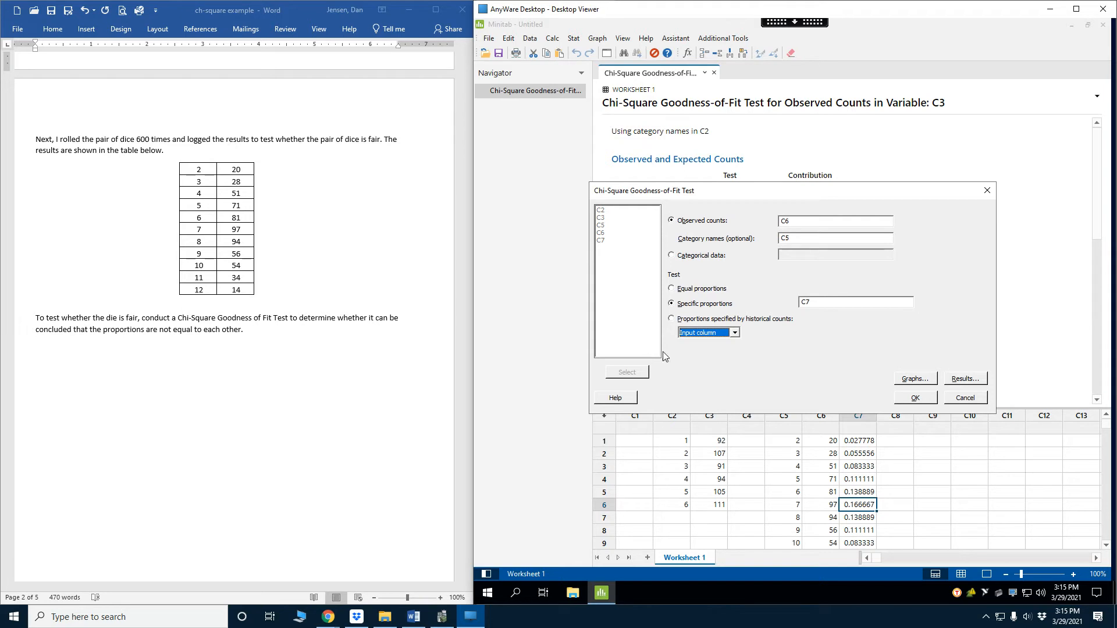
left_click(917, 397)
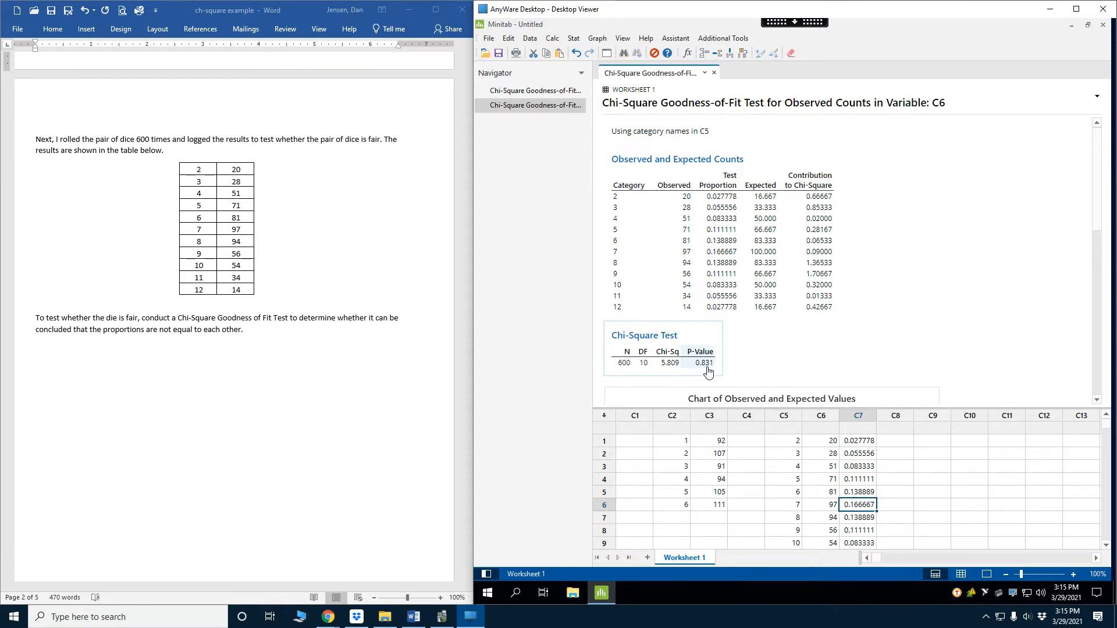
Name column C10 2014 and enter the document's 2014 degree percentages 49.8, 8.3, 26.4 and 15.5 in rows 1 to 4
scroll(322, 387, "down", 15)
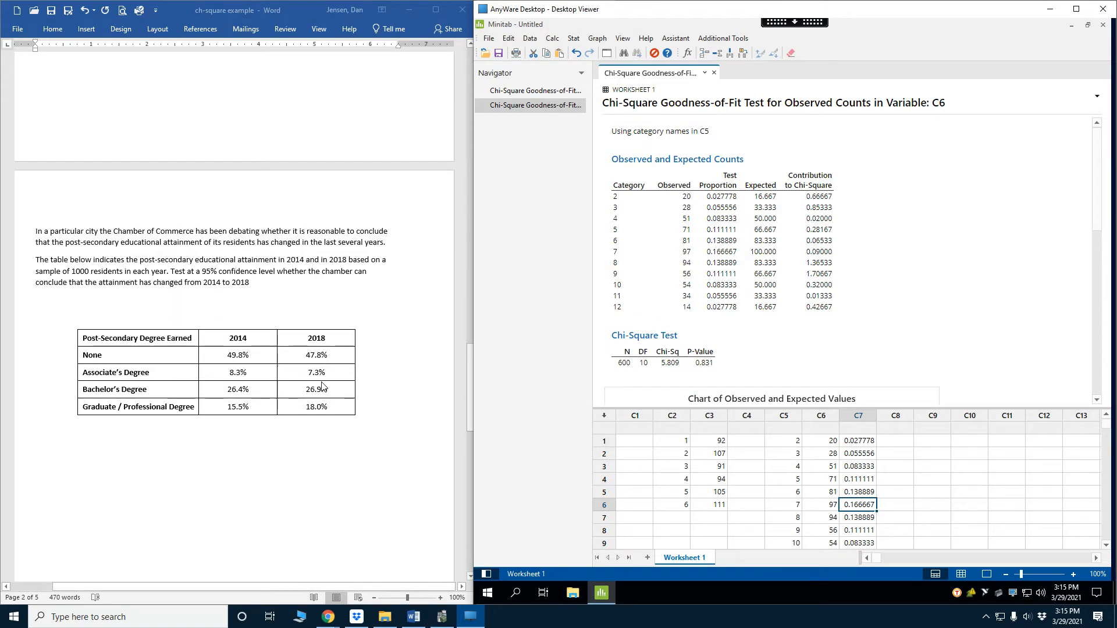
scroll(322, 387, "down", 4)
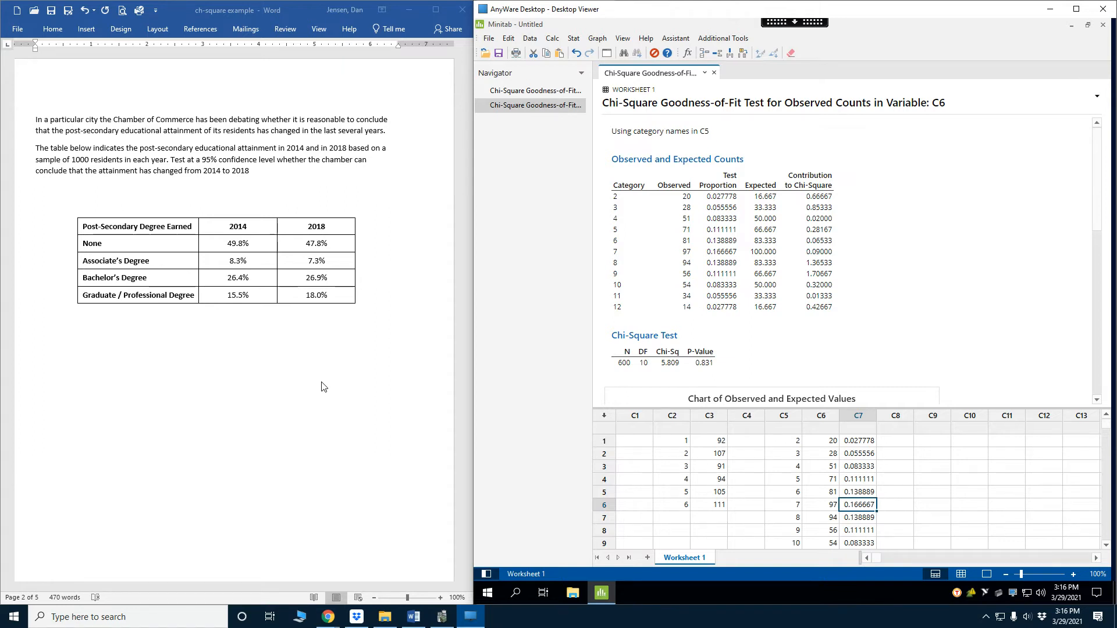
left_click(960, 428)
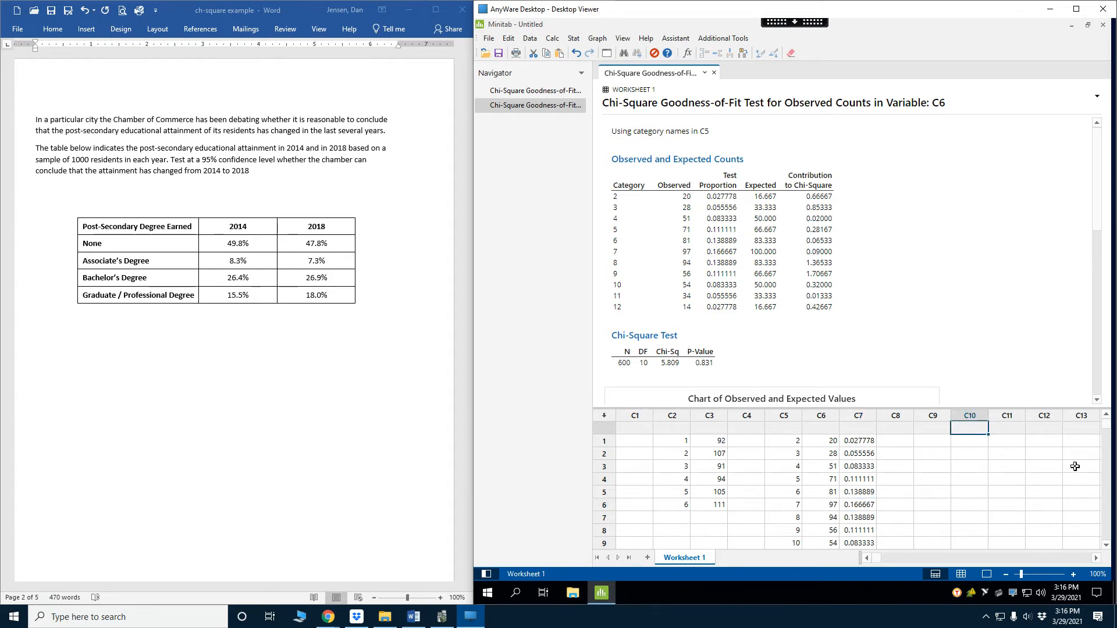
type("2014")
key("Return")
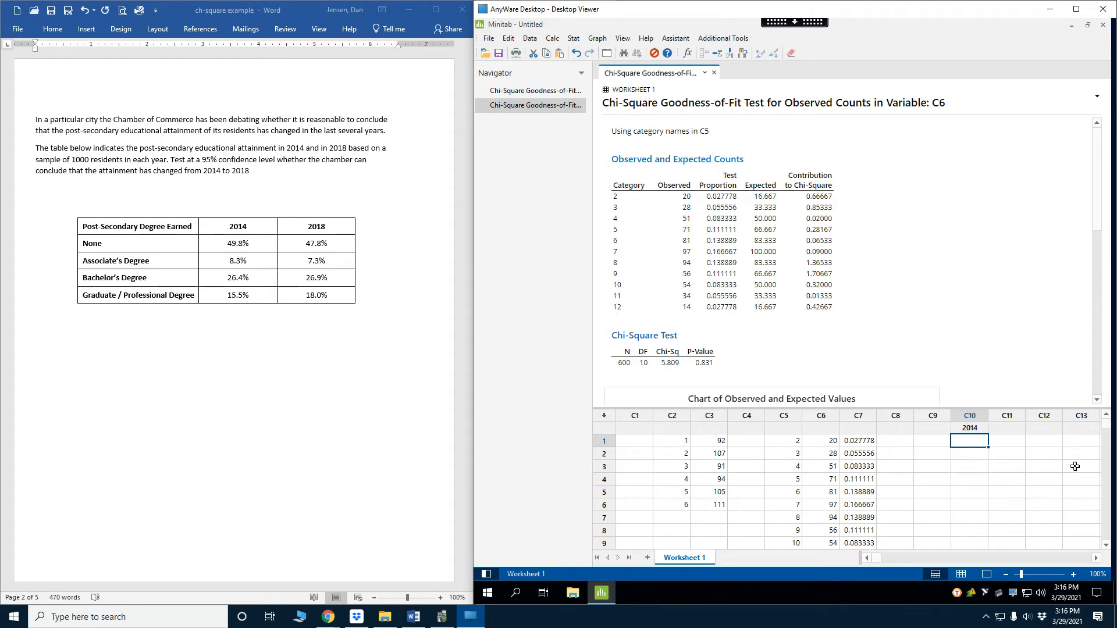
type("49.8")
key("Return")
type("8.3")
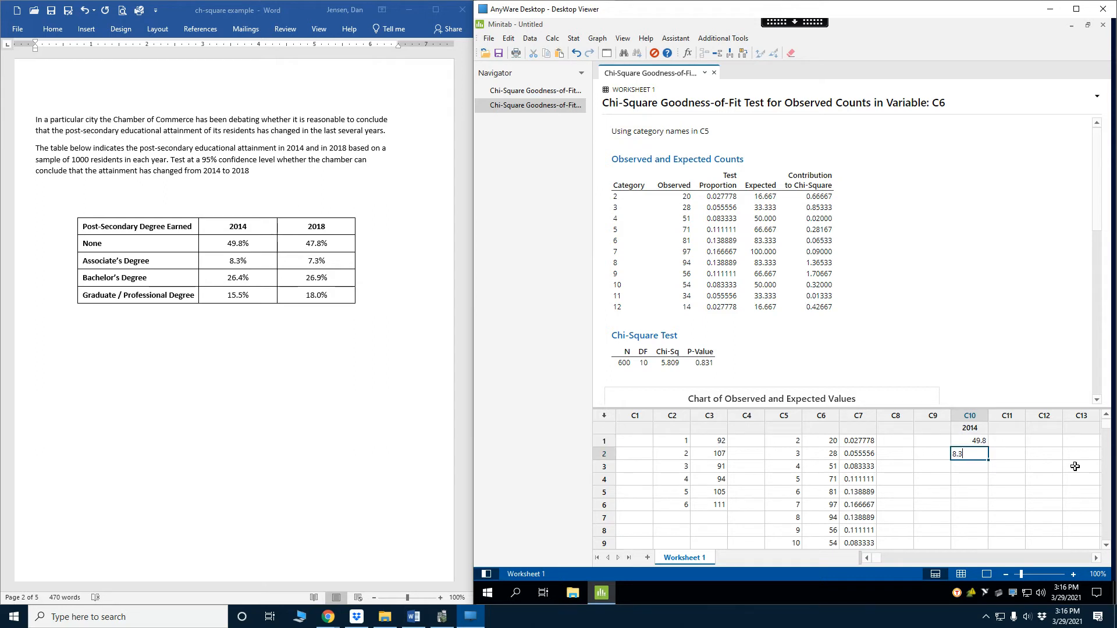
key("Return")
type("26.4")
key("Return")
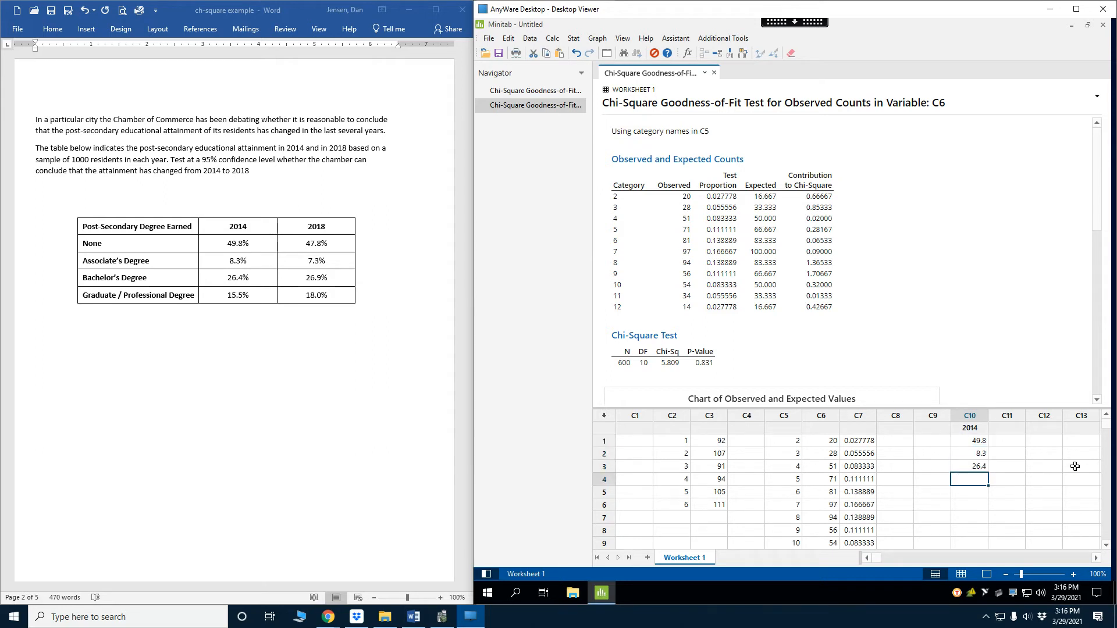
type("15.5")
key("Return")
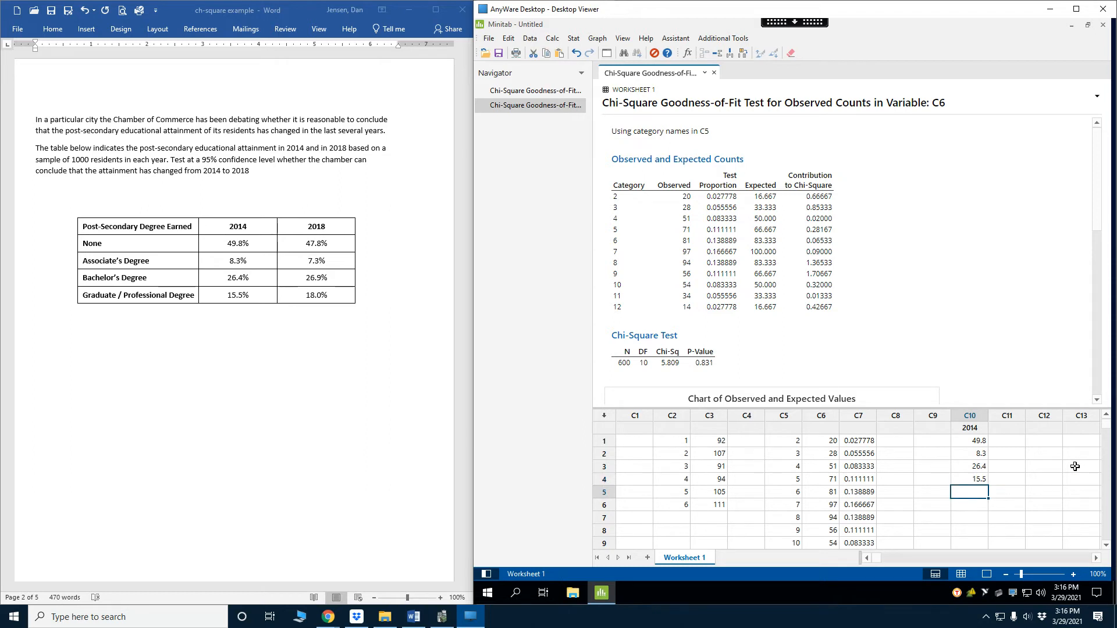
Name column C11 2018
key("Right")
key("Up")
key("Up")
key("Up")
key("Up")
key("Up")
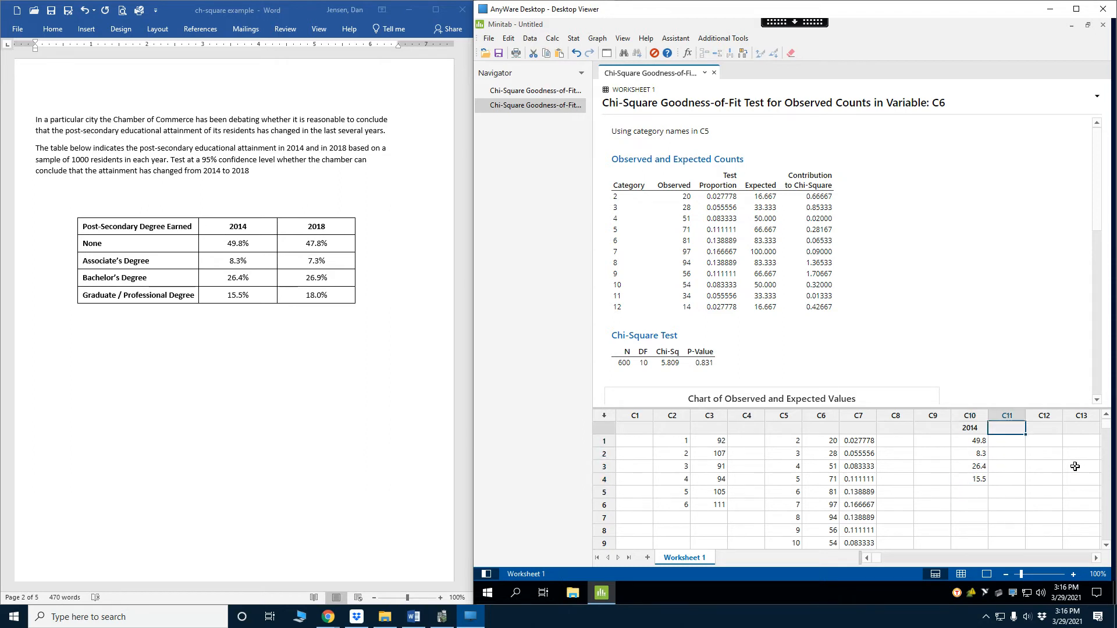
type("2018")
key("Return")
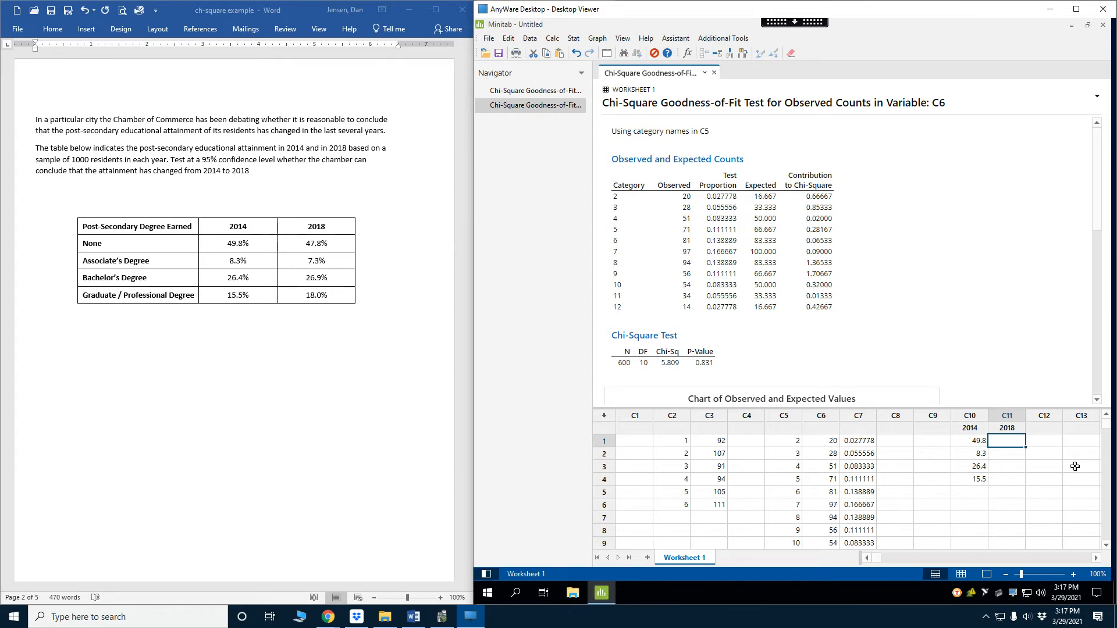
Enter 478, 73, 169 and 18 down column C11, starting in its name cell and ending in row 3
key("Up")
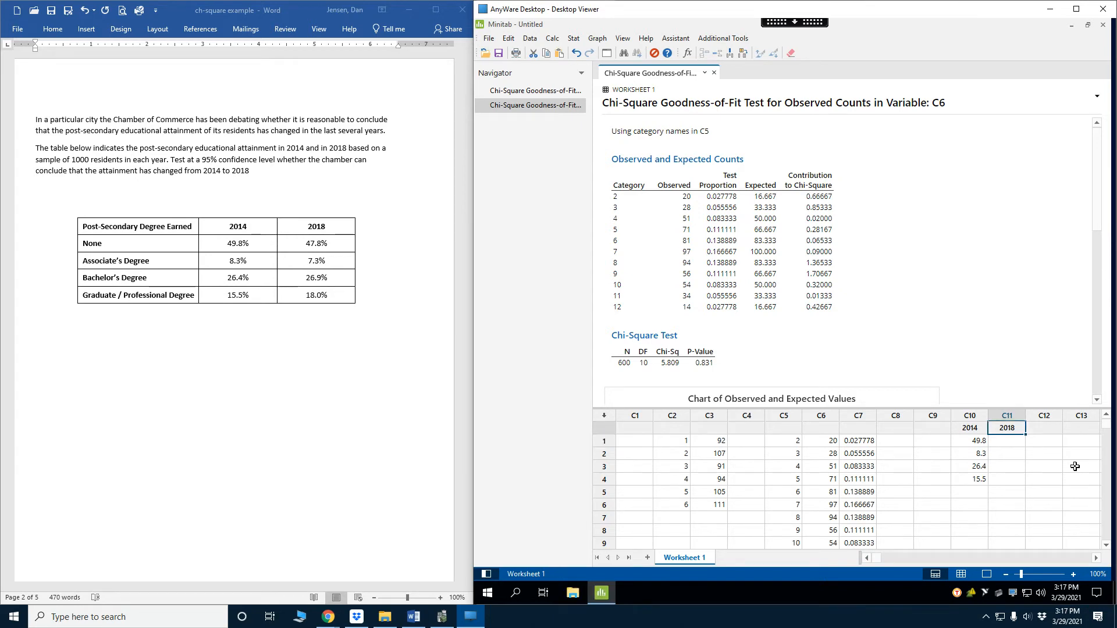
type("478")
key("Return")
type("73")
key("Return")
type("169")
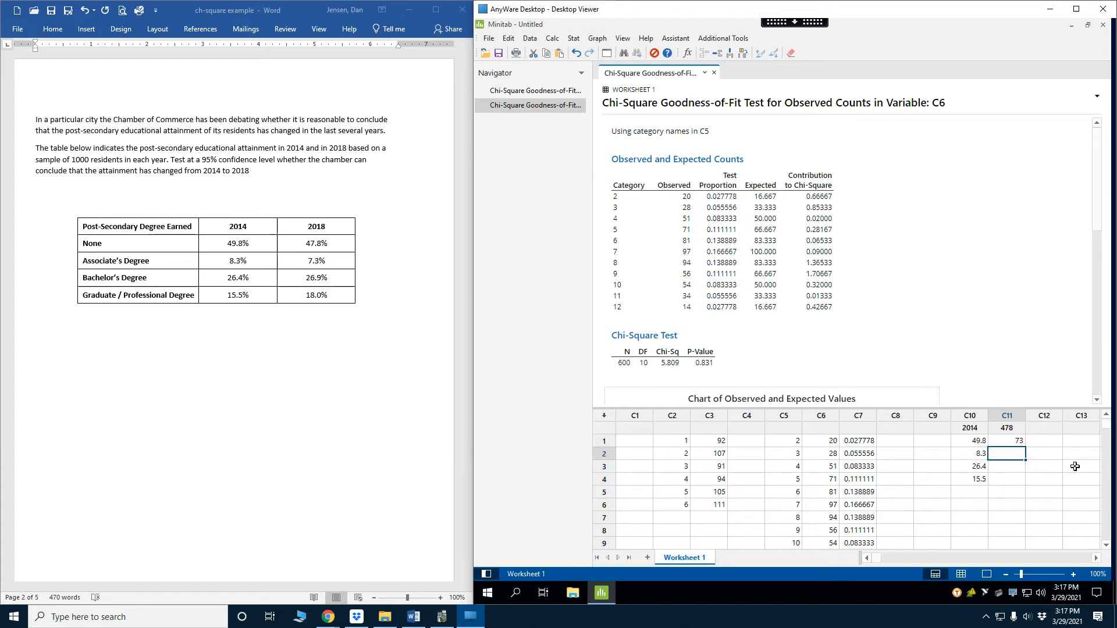
key("Return")
type("18")
key("Return")
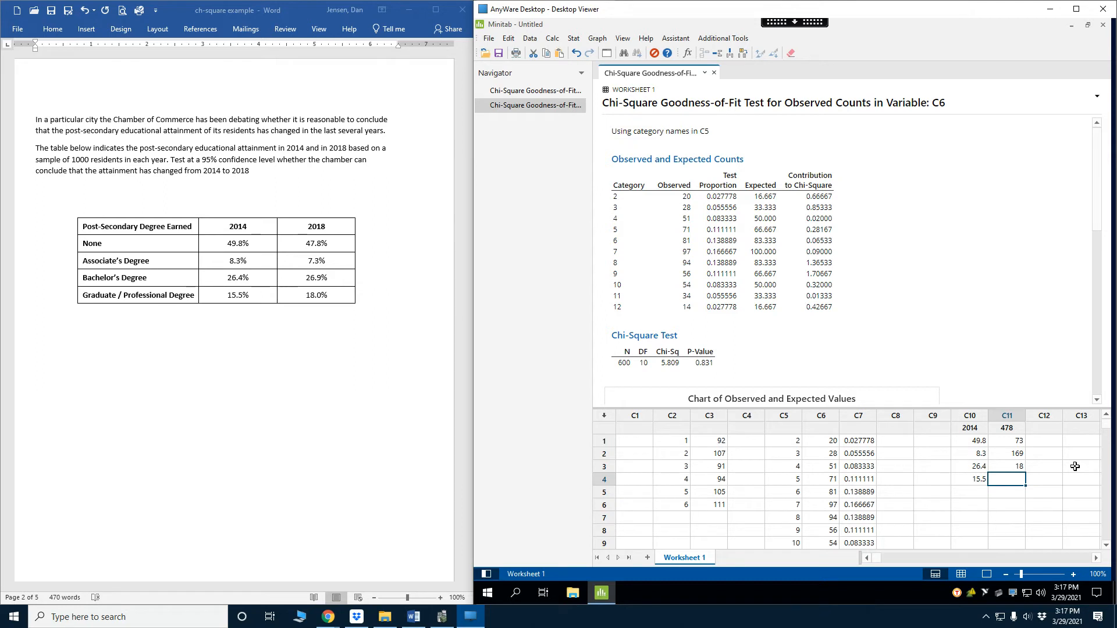
Correct the name of column C11 to 2018
key("Up")
key("Up")
key("Up")
key("Up")
key("Down")
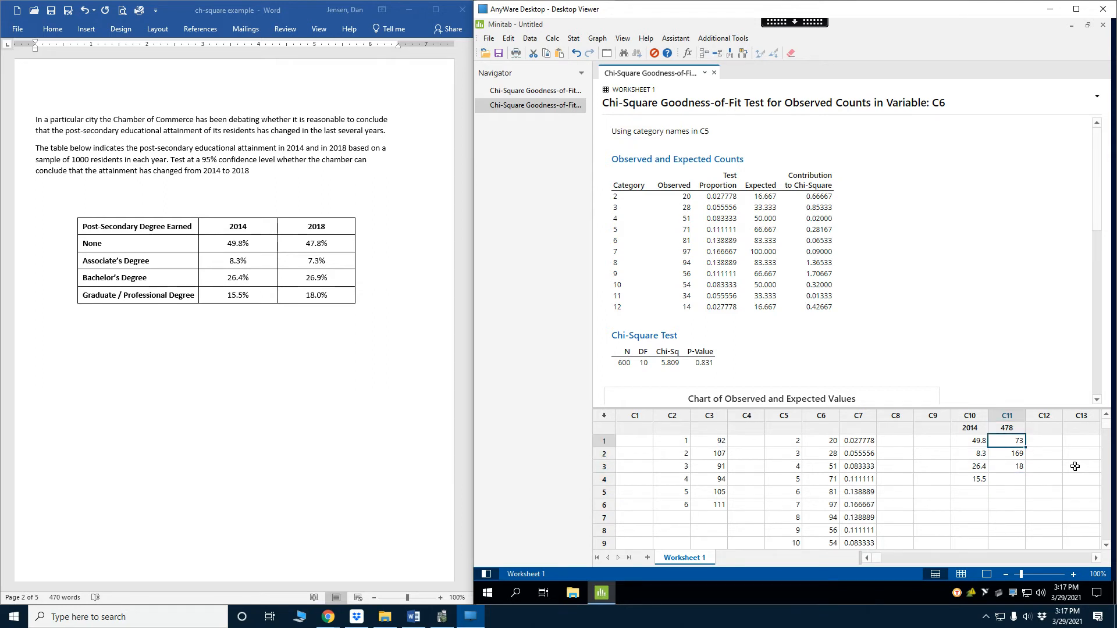
key("Up")
type("2018")
key("Return")
Enter the 2018 observed counts 478, 73, 269 and 180 in rows 1 to 4 of column C11
type("478")
key("Return")
type("73")
key("Return")
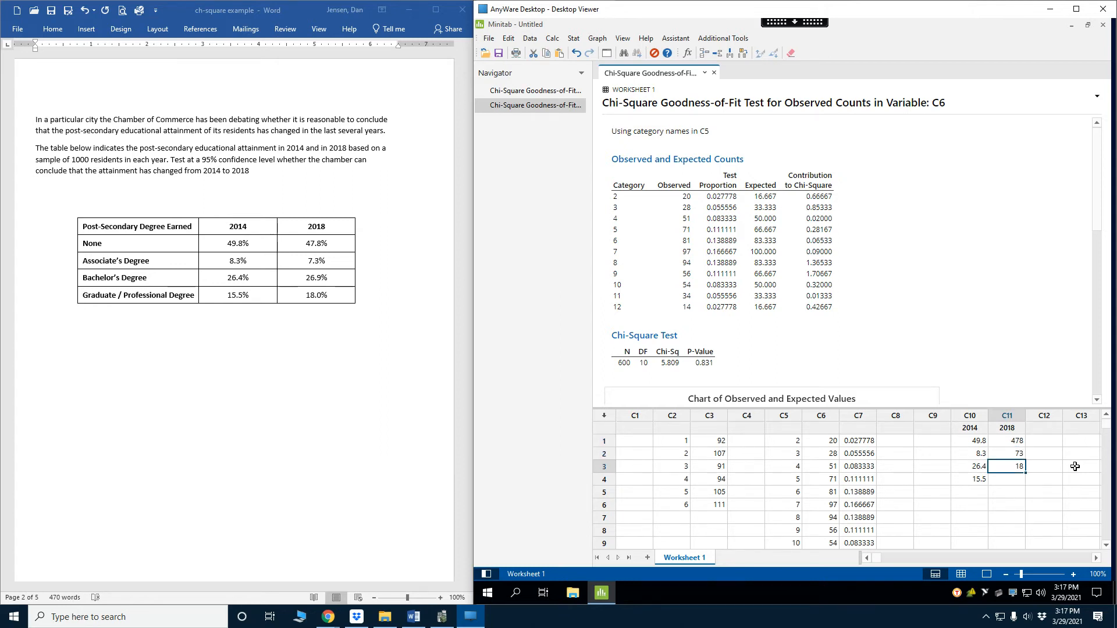
type("269")
key("Return")
type("180")
key("Return")
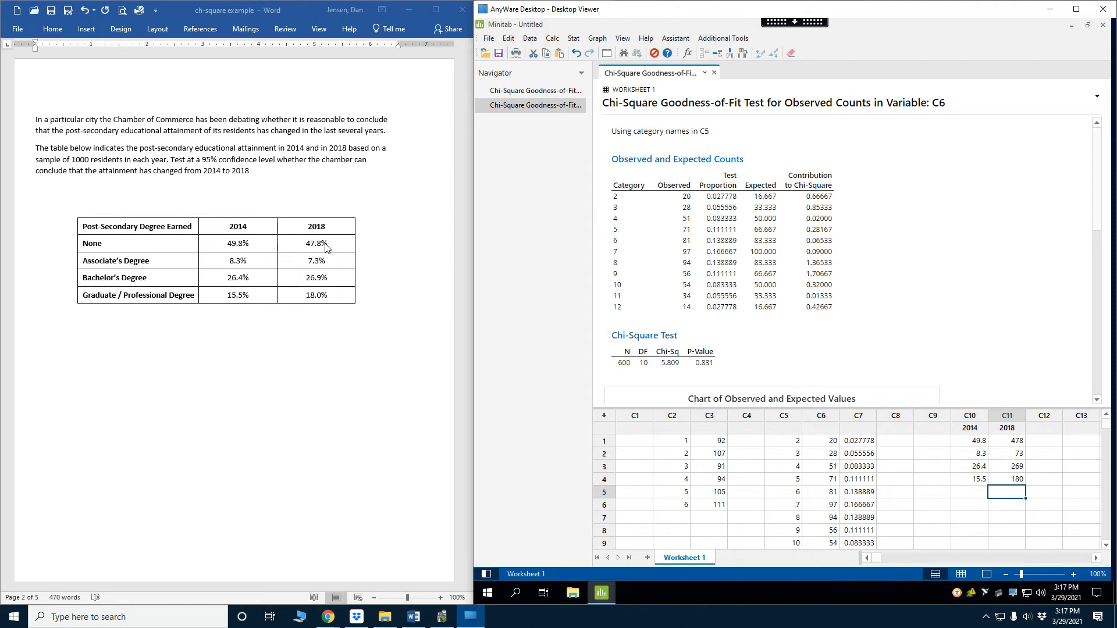
Convert the 2014 percentages in C10 to proportions with the Calculator, storing '2014'/100 back in the 2014 column
left_click(1004, 441)
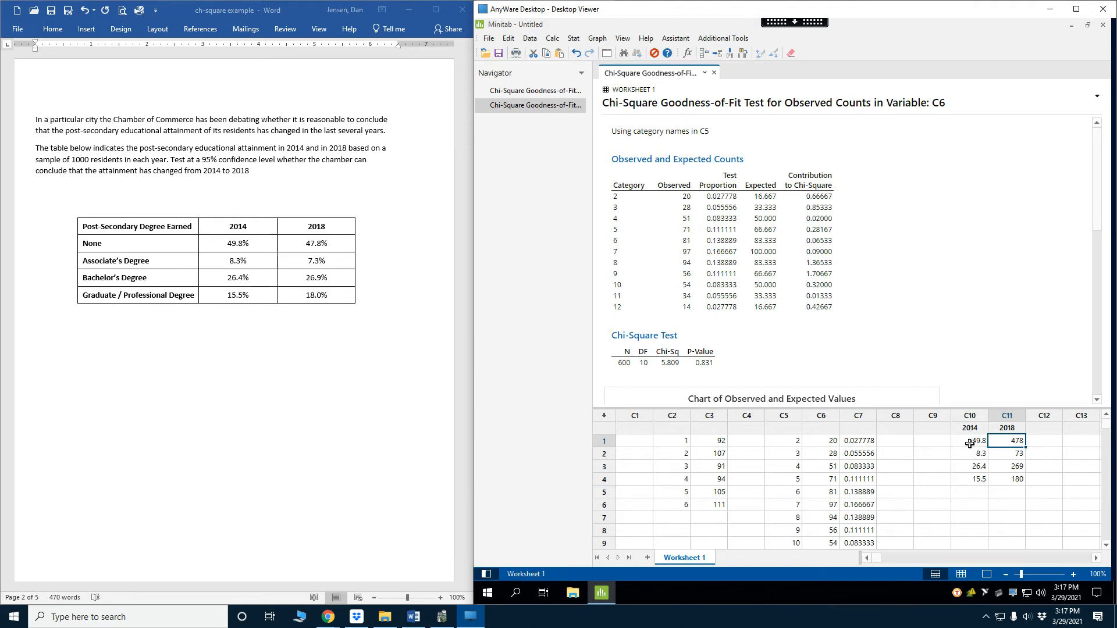
left_click_drag(970, 443, 978, 479)
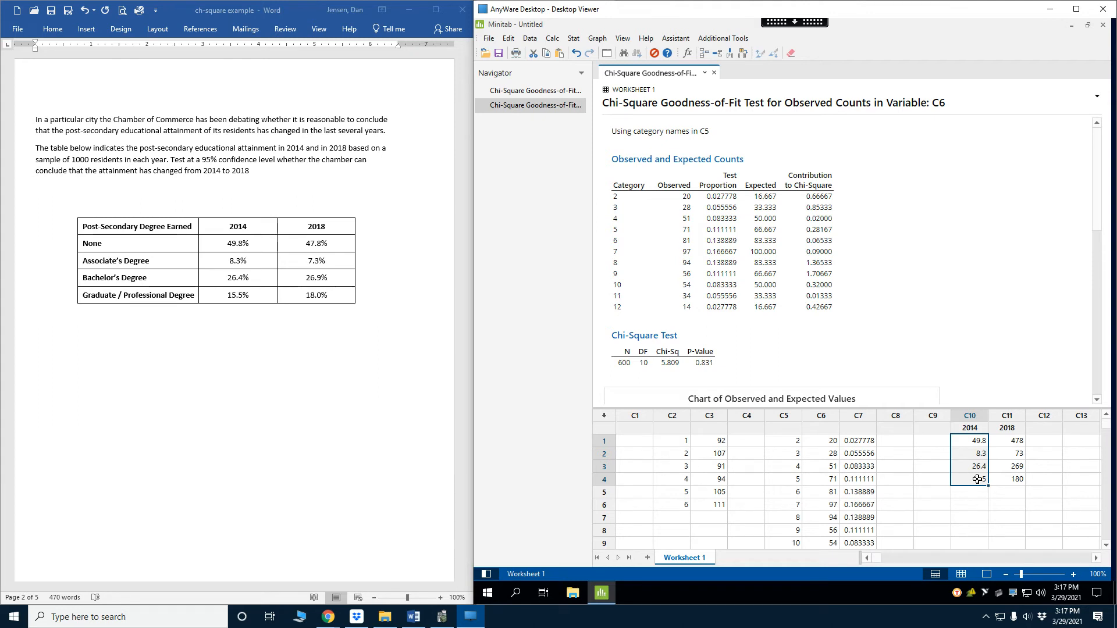
left_click(555, 41)
left_click(571, 52)
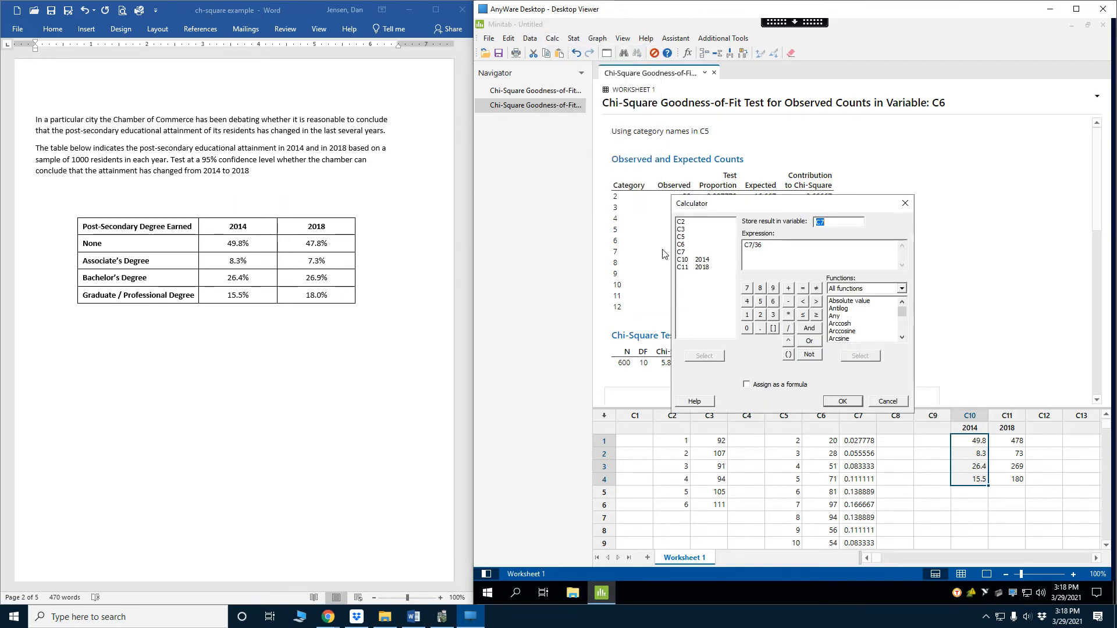
double_click(698, 261)
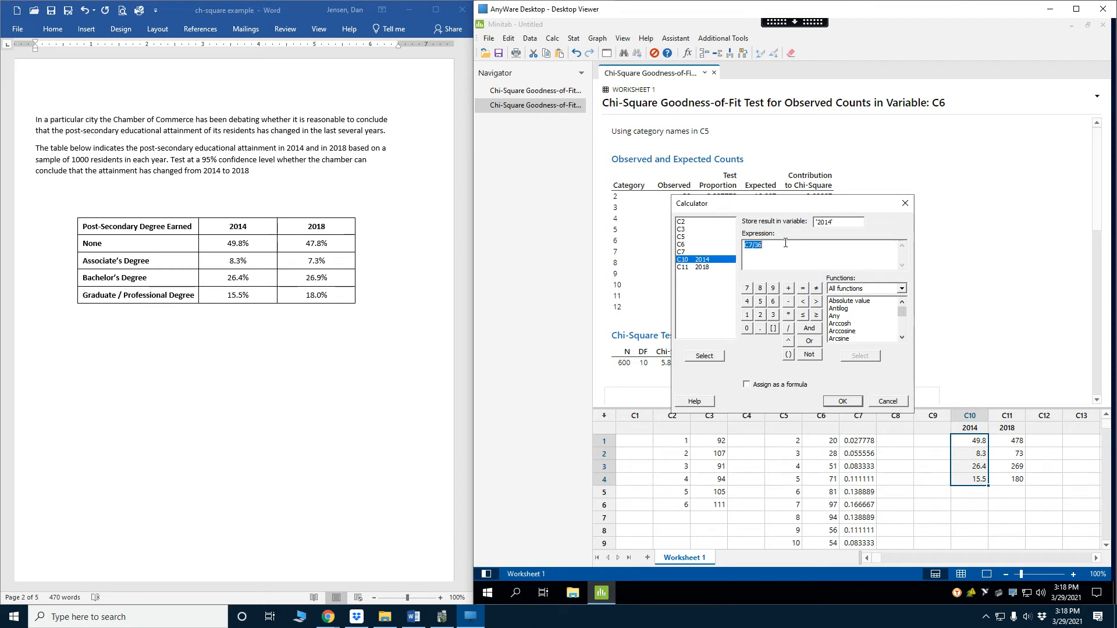
double_click(714, 261)
type("/100")
left_click(842, 402)
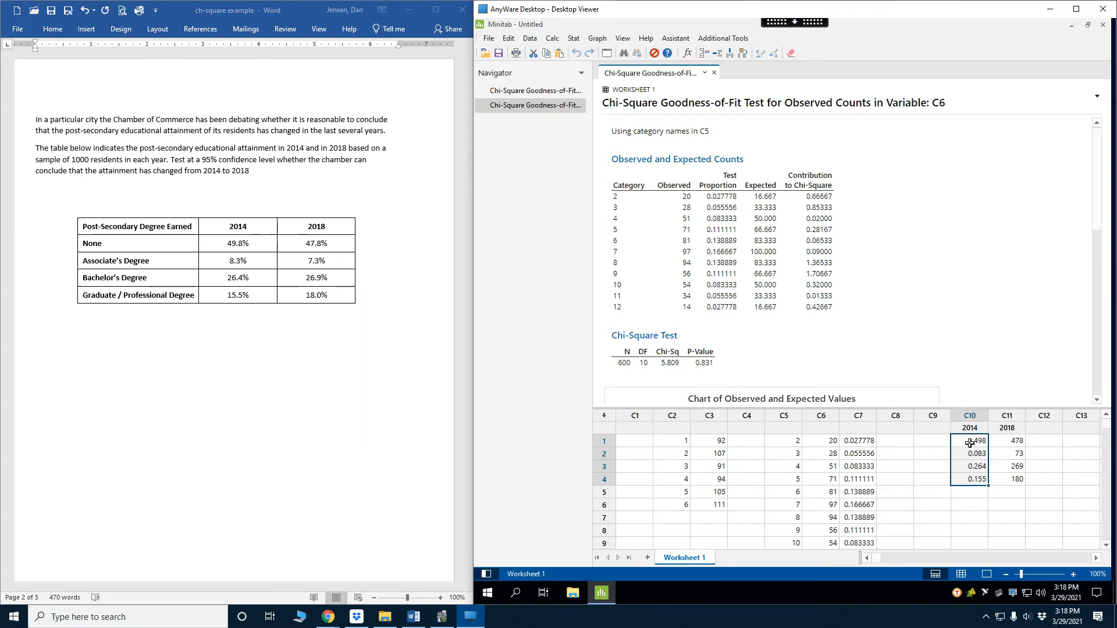
left_click_drag(1019, 441, 1022, 479)
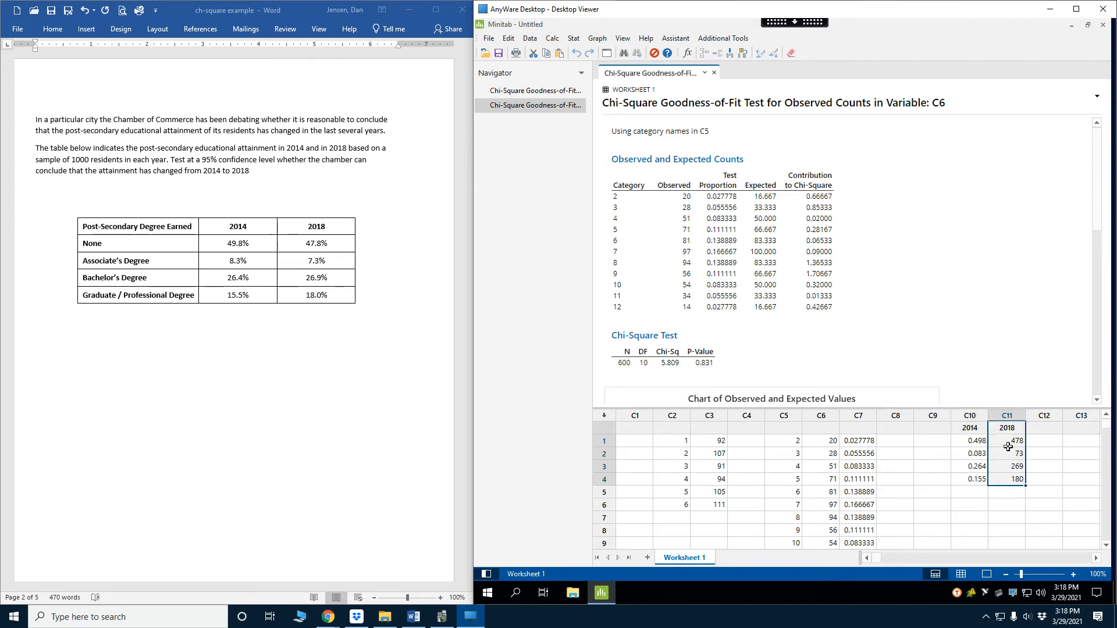
left_click(1011, 442)
left_click(1010, 454)
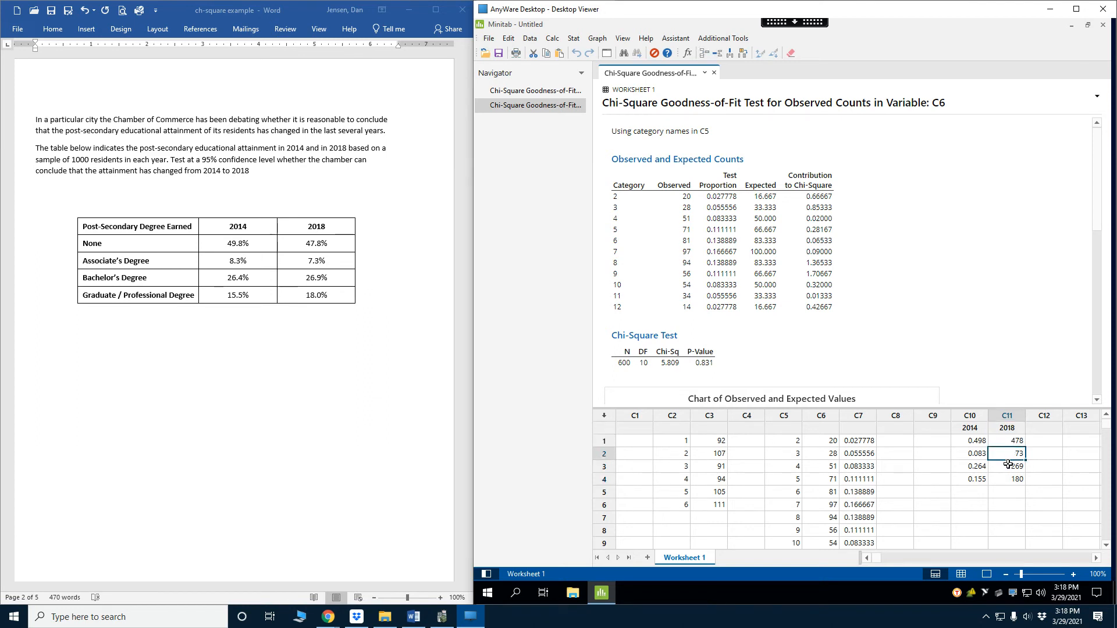
left_click(1006, 471)
left_click(1007, 479)
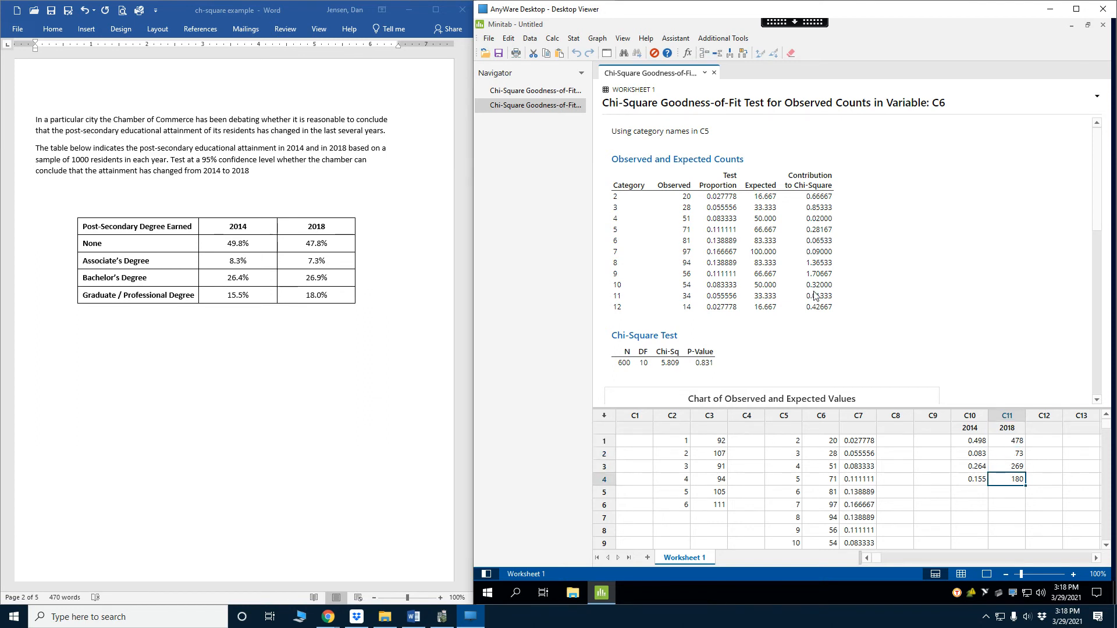
Run a Chi-Square Goodness-of-Fit Test with observed counts 2018, no category names and specific proportions from 2014
left_click(574, 38)
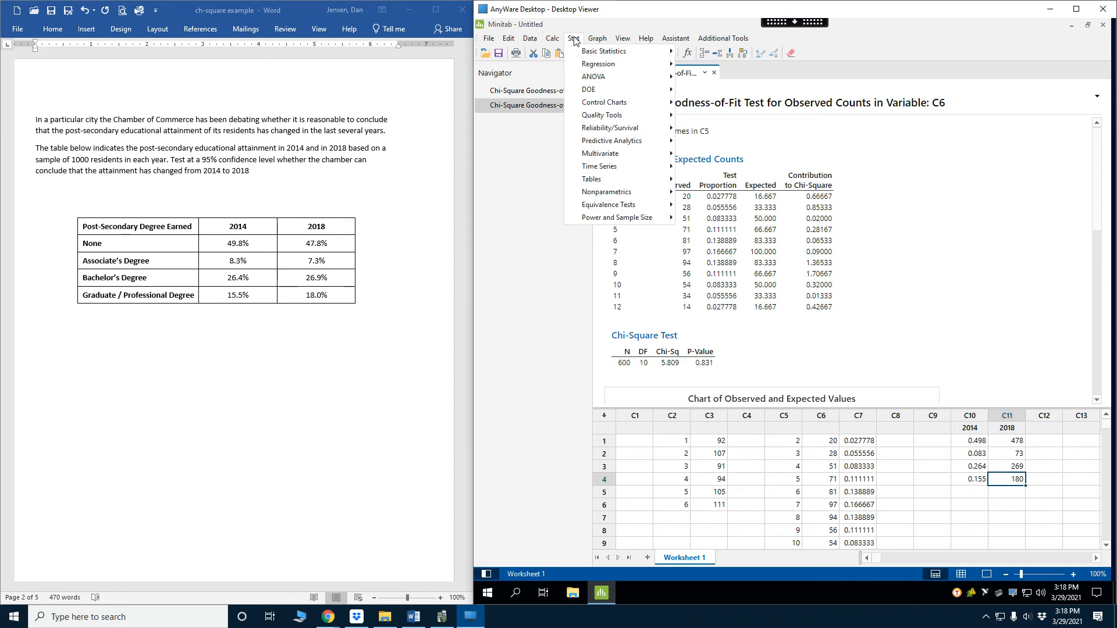
mouse_move(603, 177)
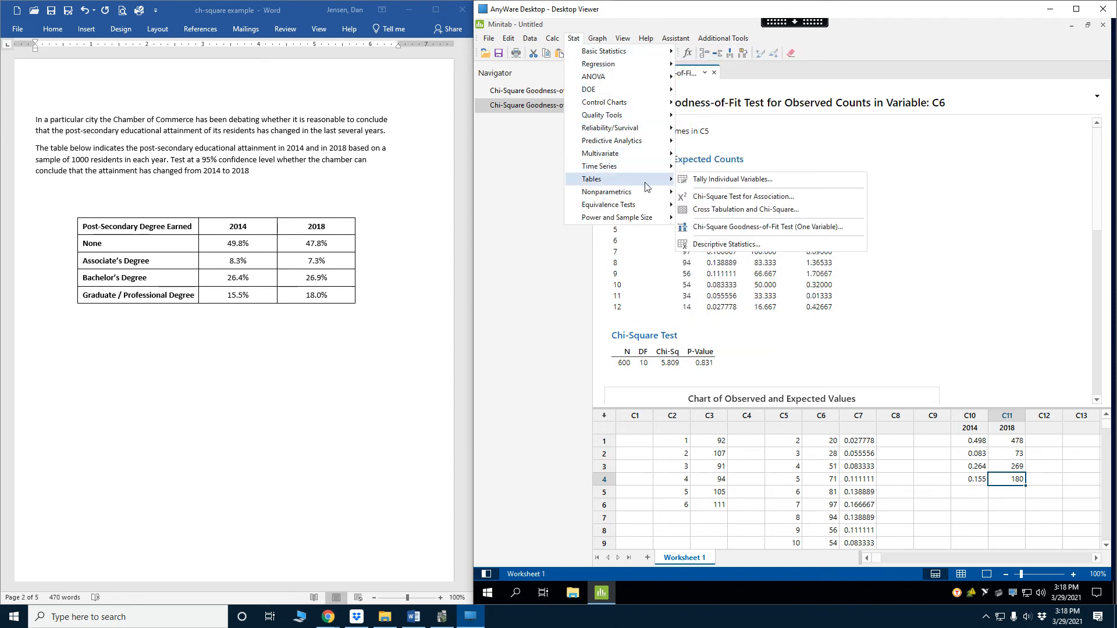
left_click(715, 228)
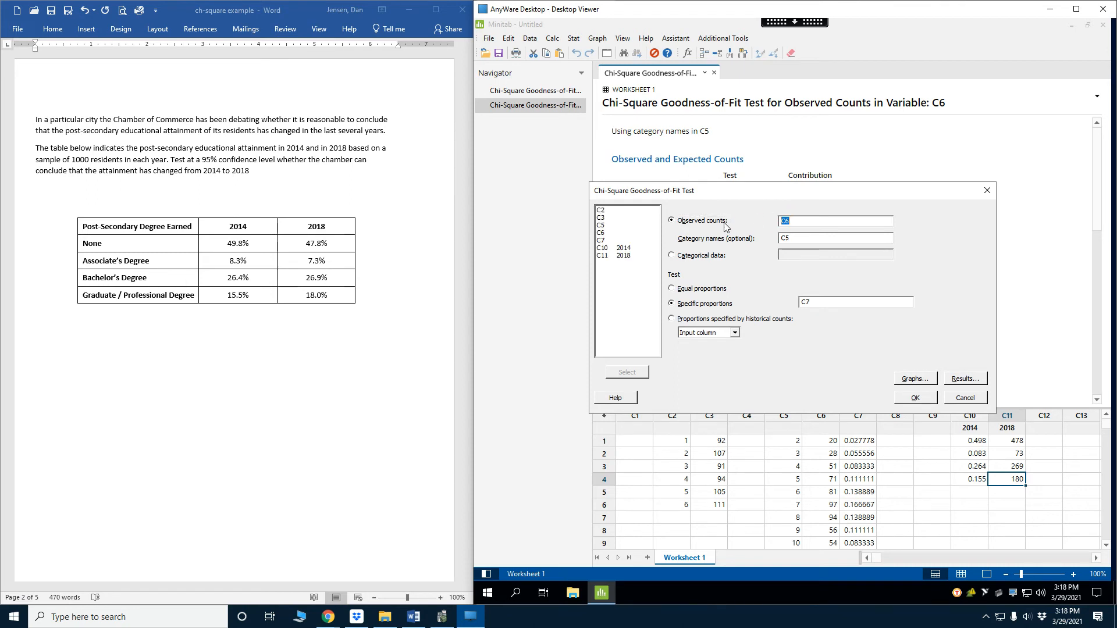
double_click(627, 256)
key("Delete")
left_click_drag(812, 303, 787, 303)
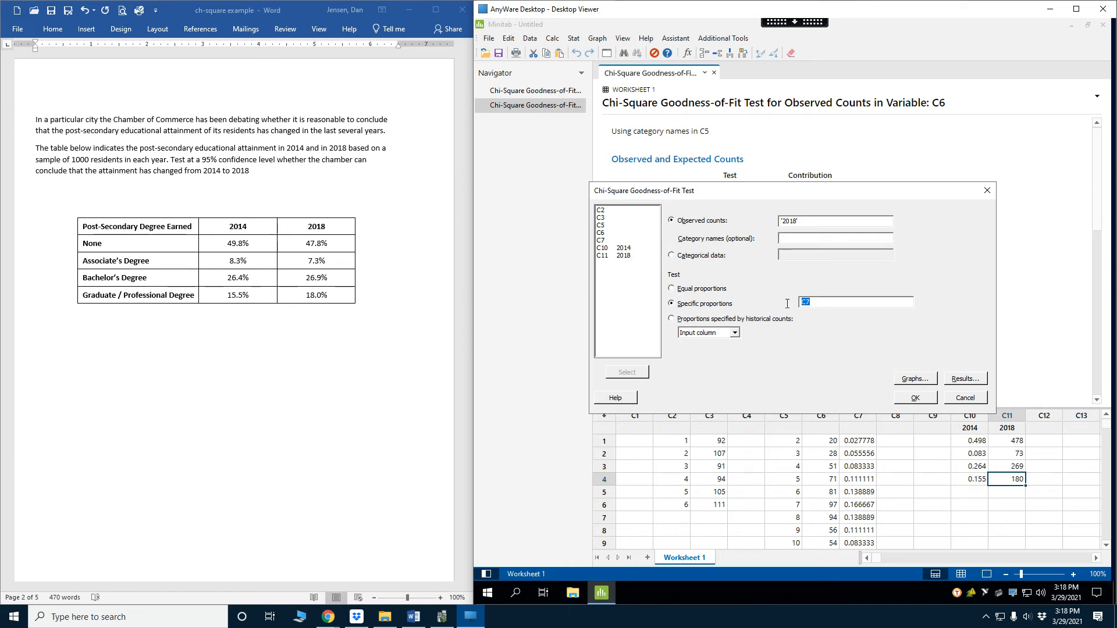
double_click(627, 249)
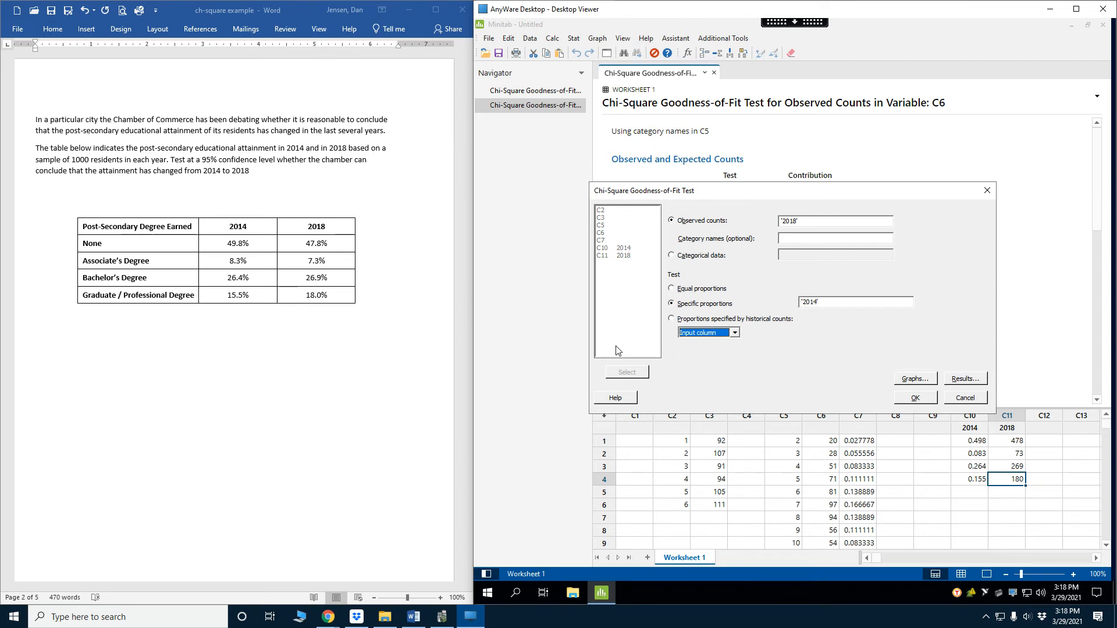
left_click(915, 397)
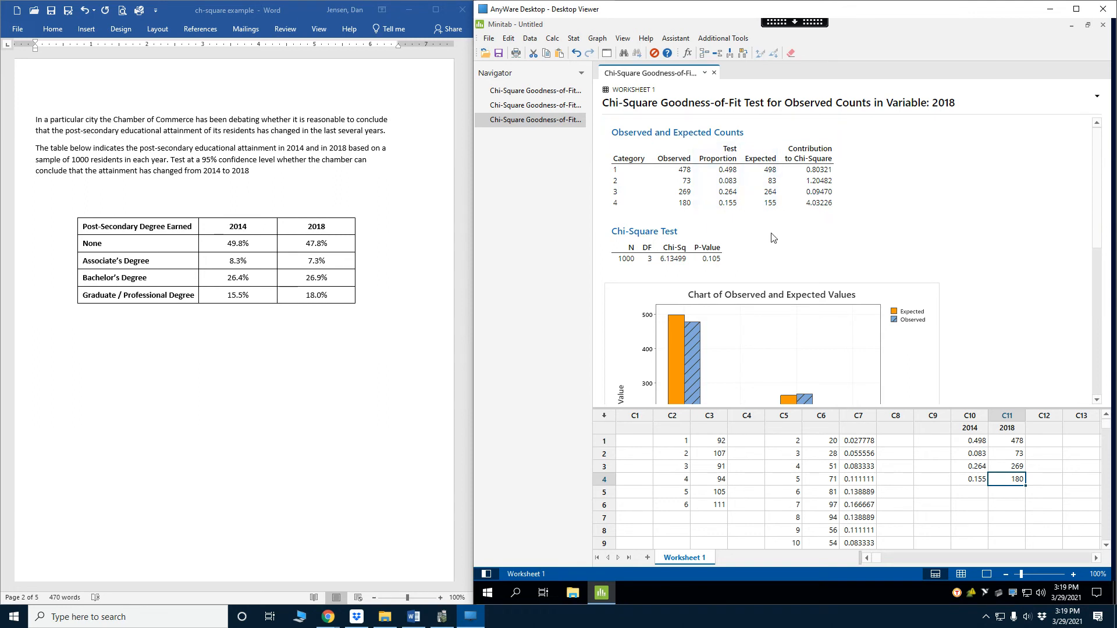
Enter the category names None, Assoc., Bach and Grad/Prof in rows 1 to 4 of column C9
left_click(933, 442)
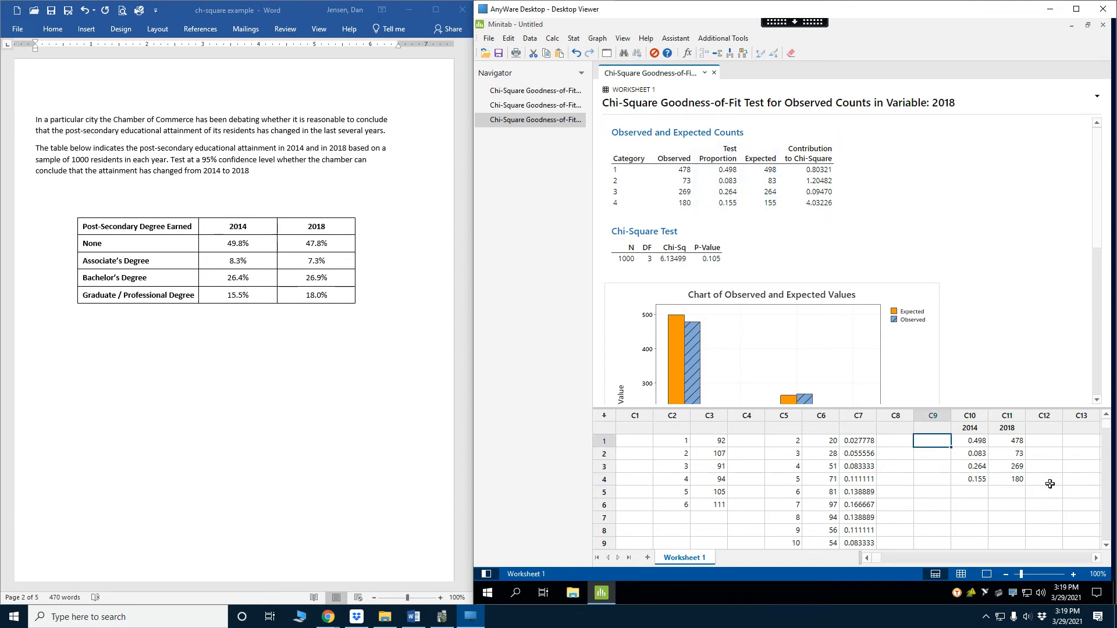
type("None")
key("Return")
type("A")
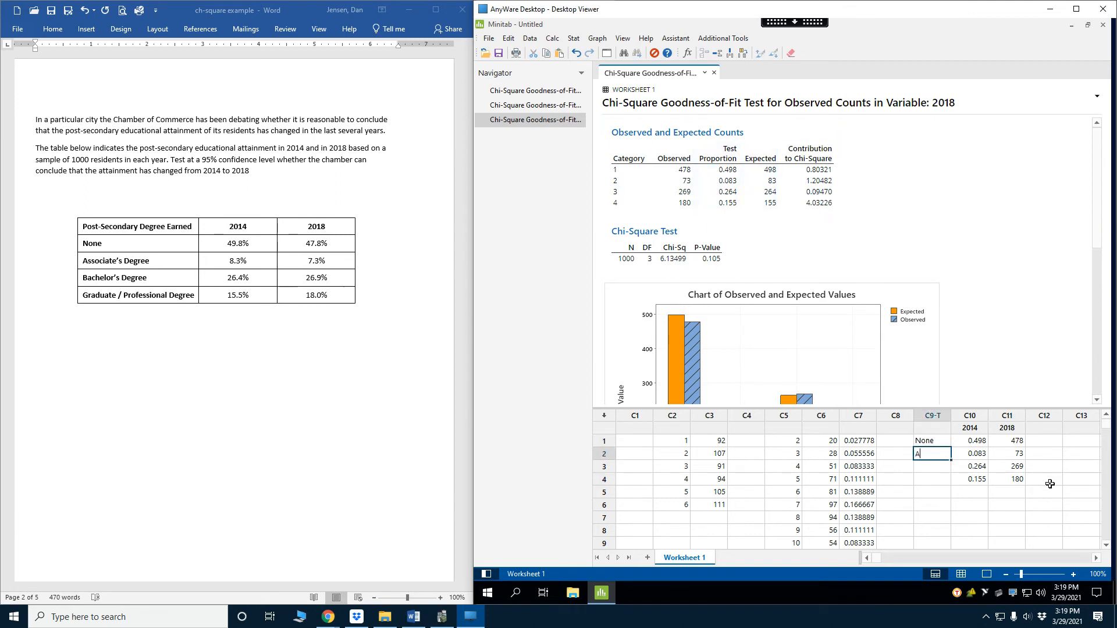
type("ssoc.")
key("Return")
type("Bach")
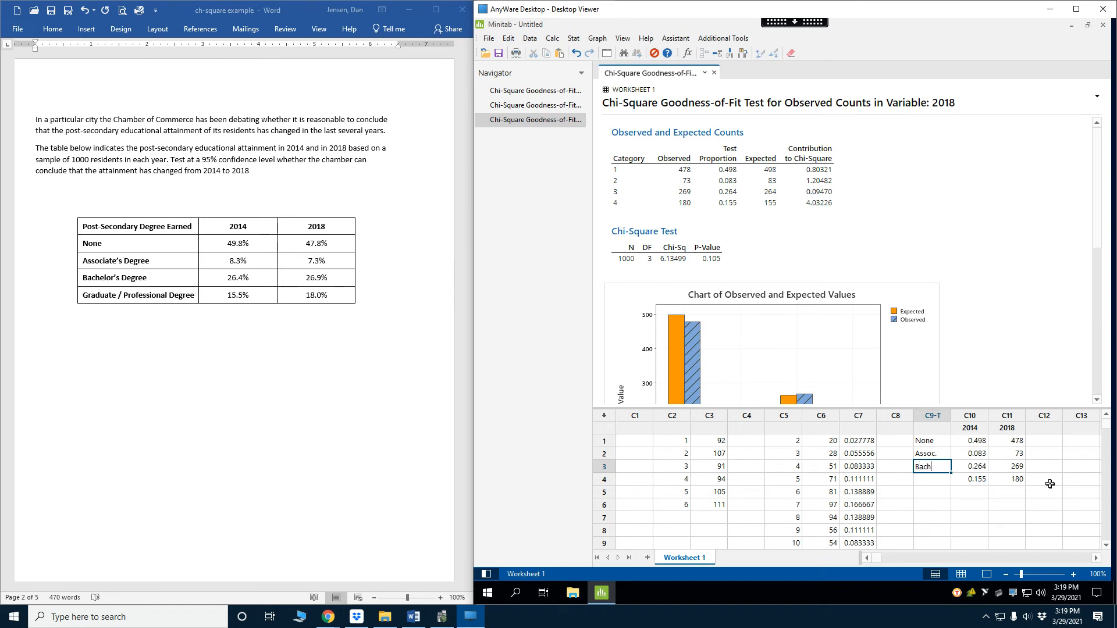
key("Return")
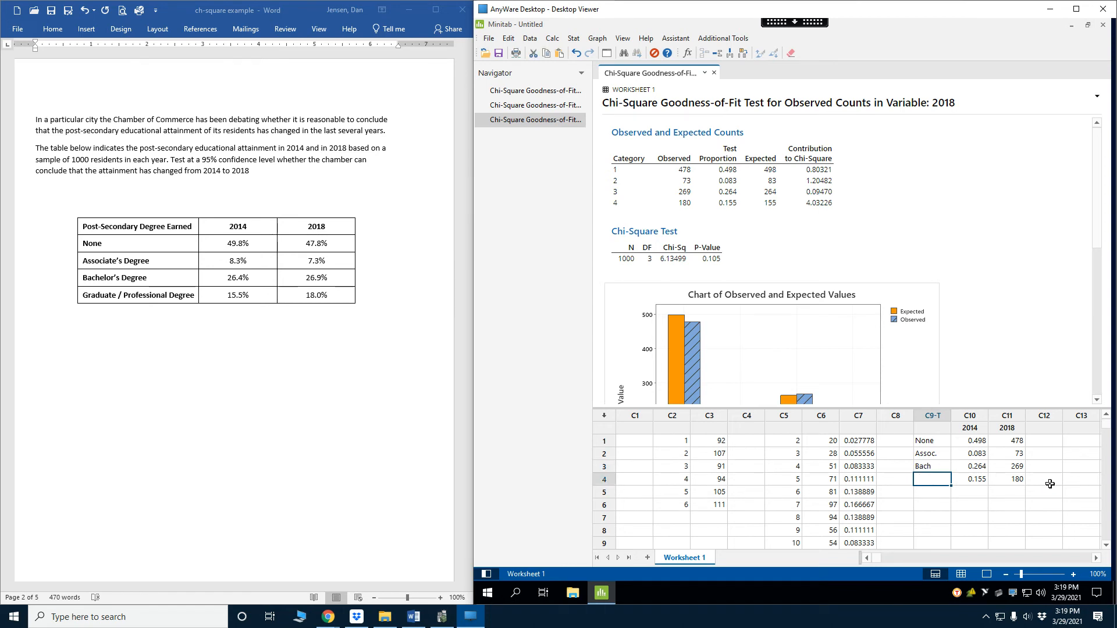
type("Grad/Prof")
key("Return")
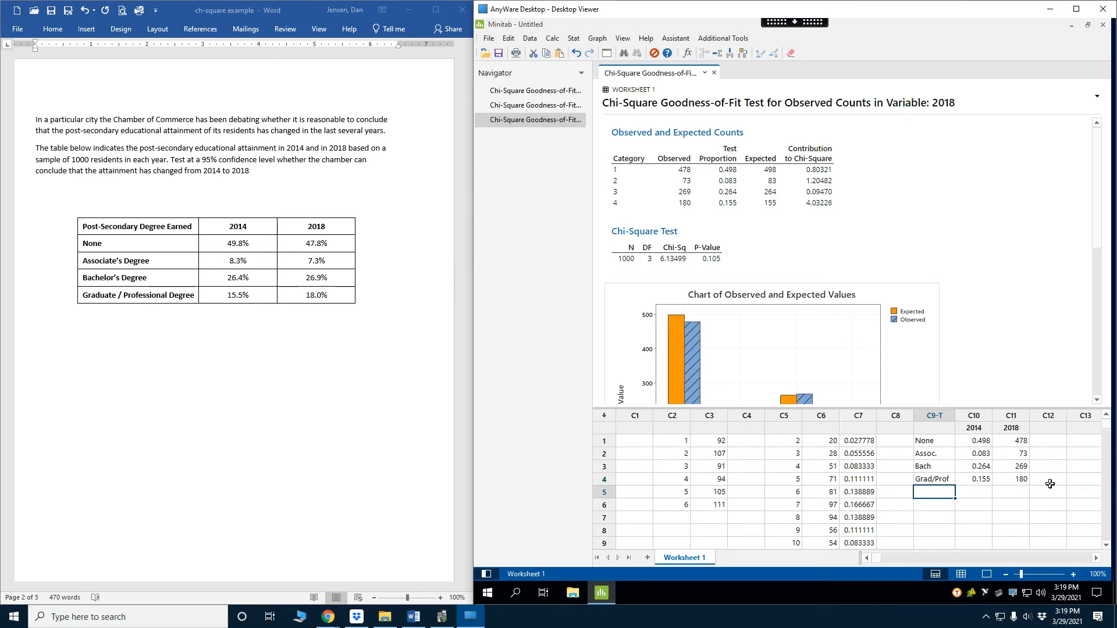
Rerun the Chi-Square Goodness-of-Fit Test on the 2018 counts against the 2014 proportions, using C9 as category names
left_click(574, 38)
mouse_move(593, 179)
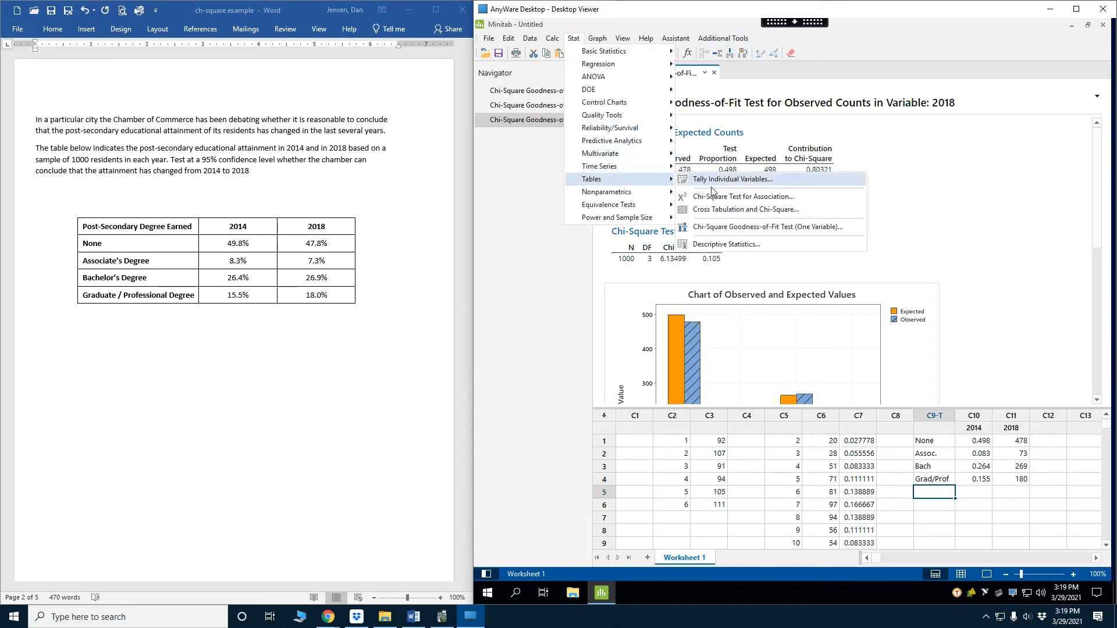
left_click(719, 228)
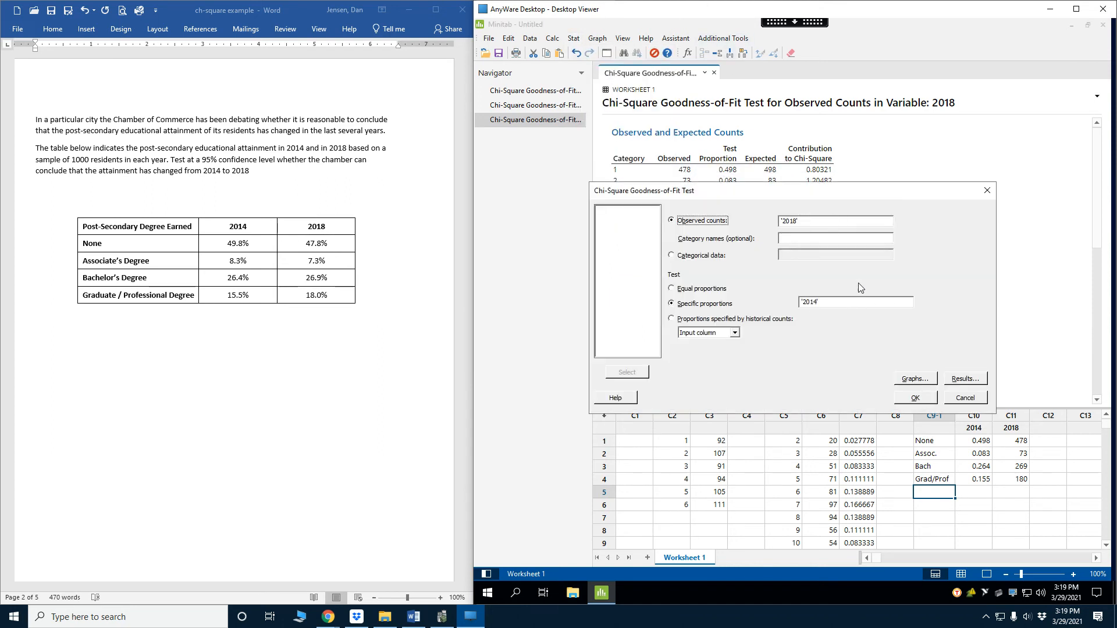
left_click(795, 238)
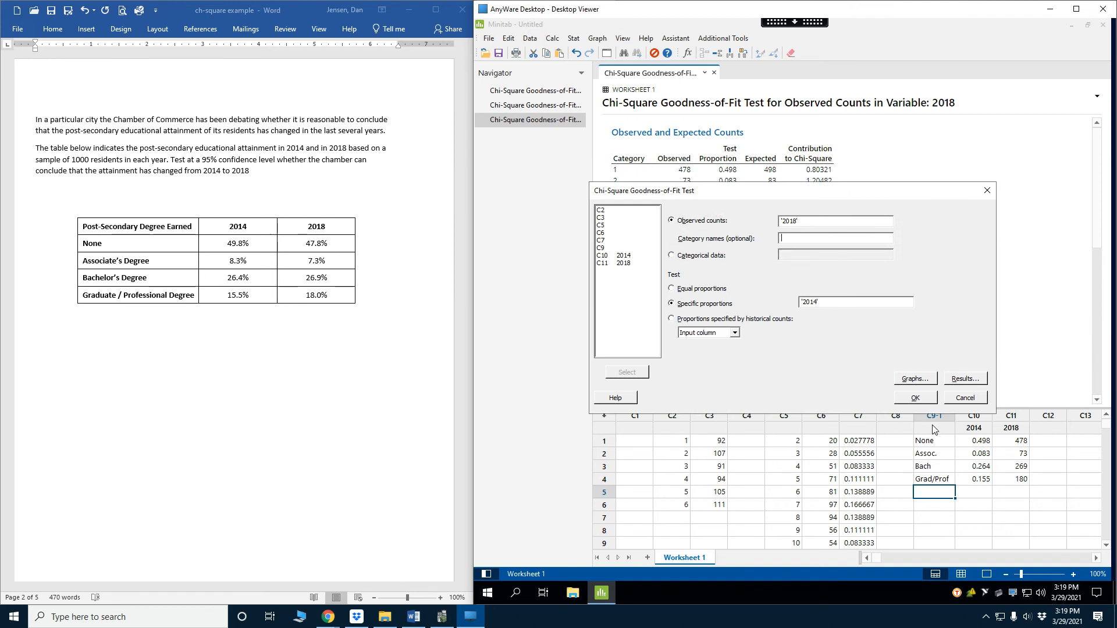
double_click(601, 247)
left_click(915, 398)
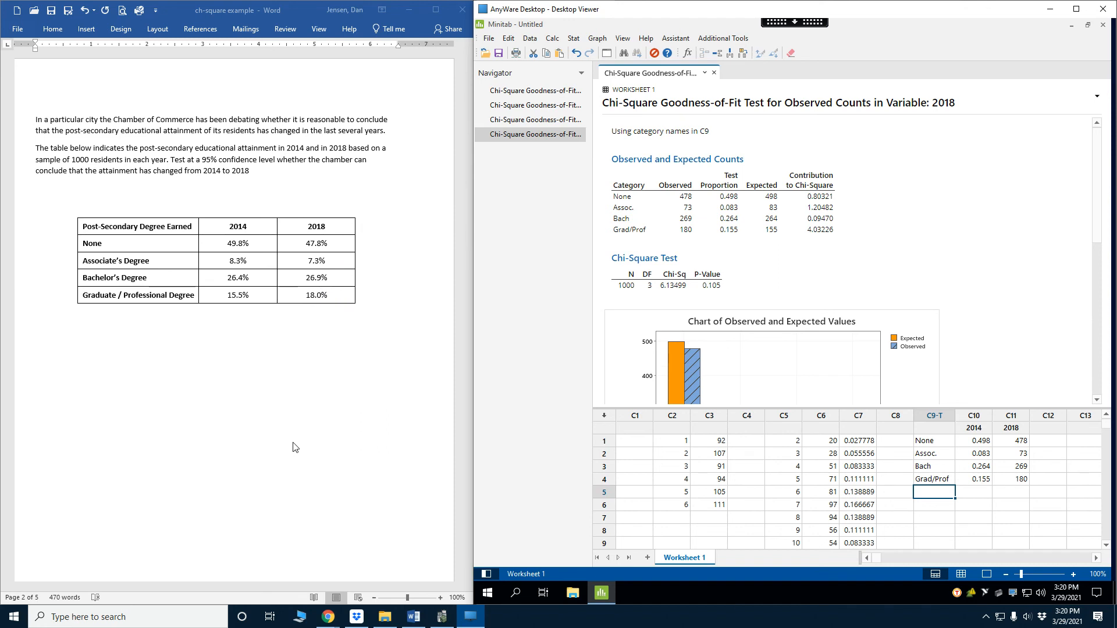
Examine the chart of observed and expected values and the chart of contributions to chi-square by category
scroll(938, 258, "down", 3)
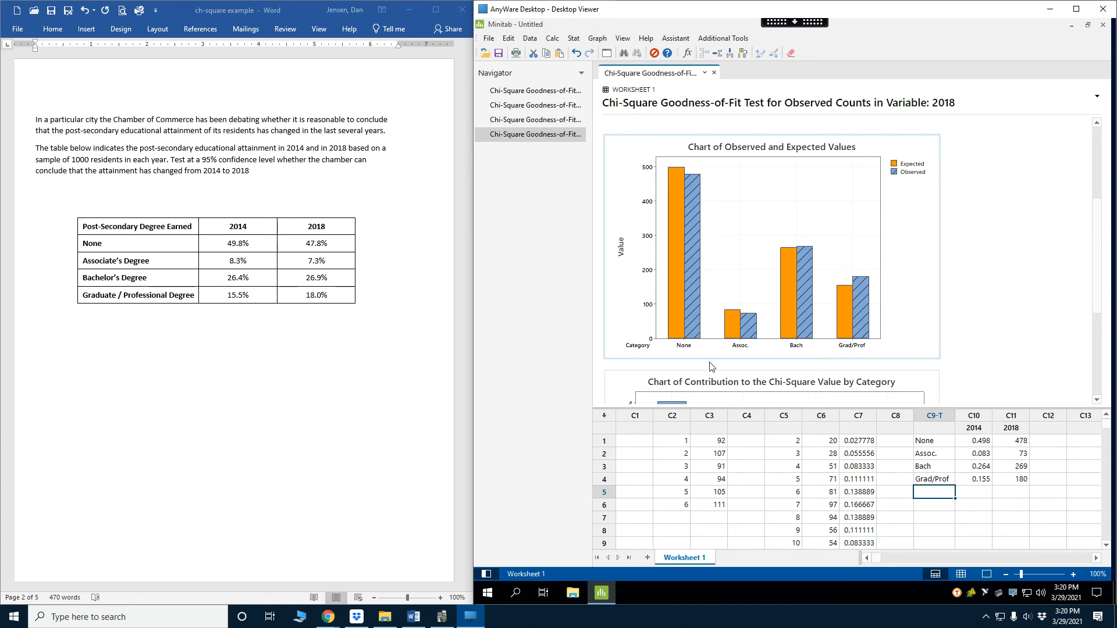
mouse_move(694, 317)
scroll(788, 268, "down", 3)
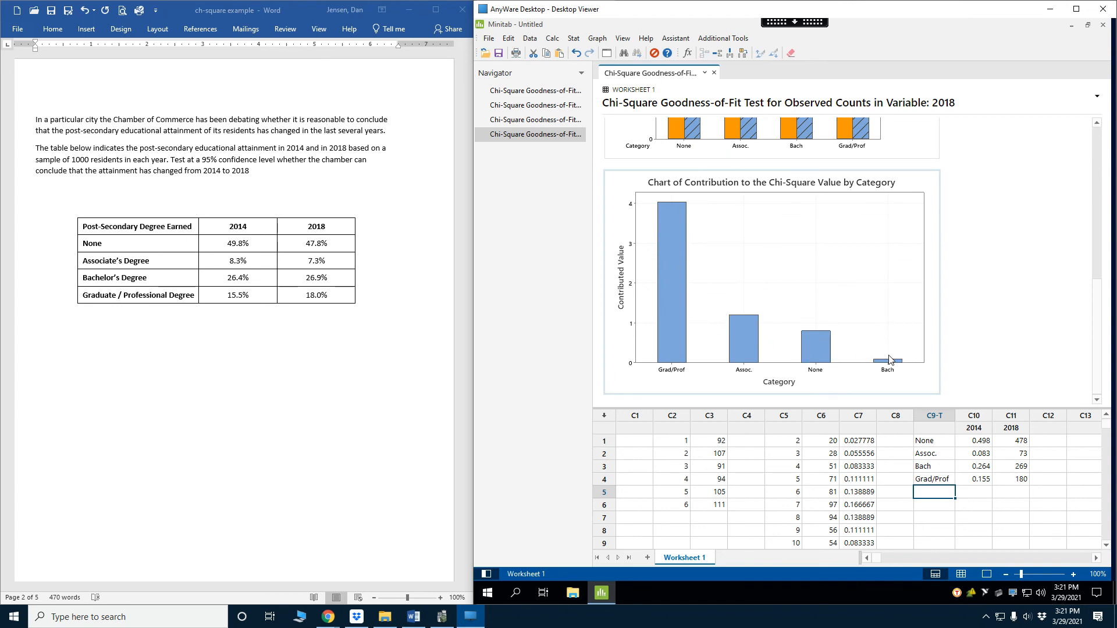
mouse_move(888, 366)
scroll(1027, 296, "up", 6)
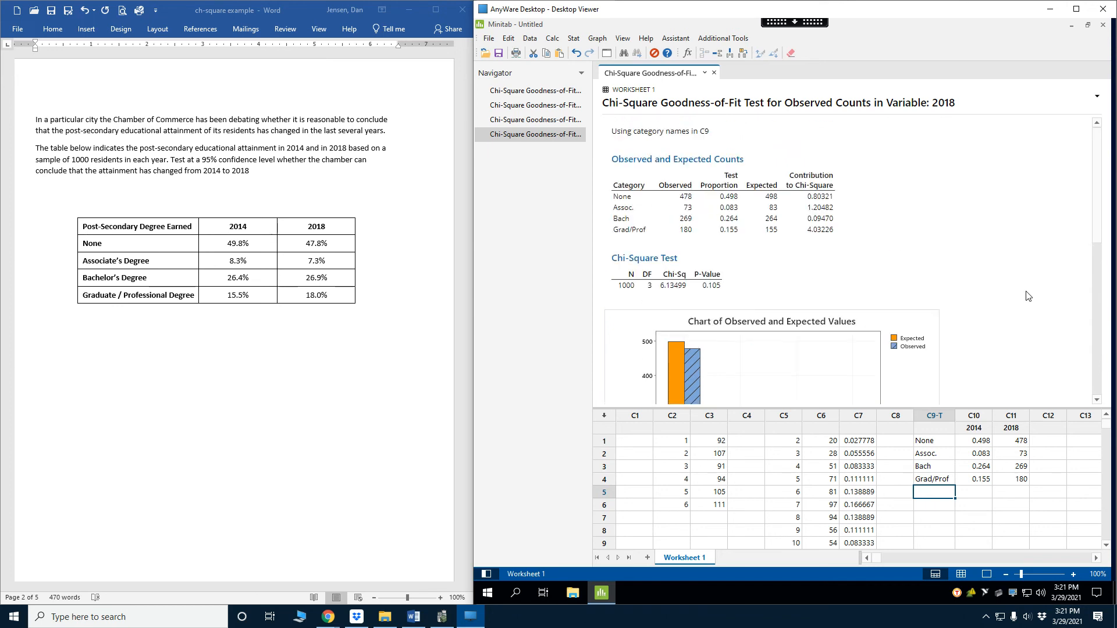